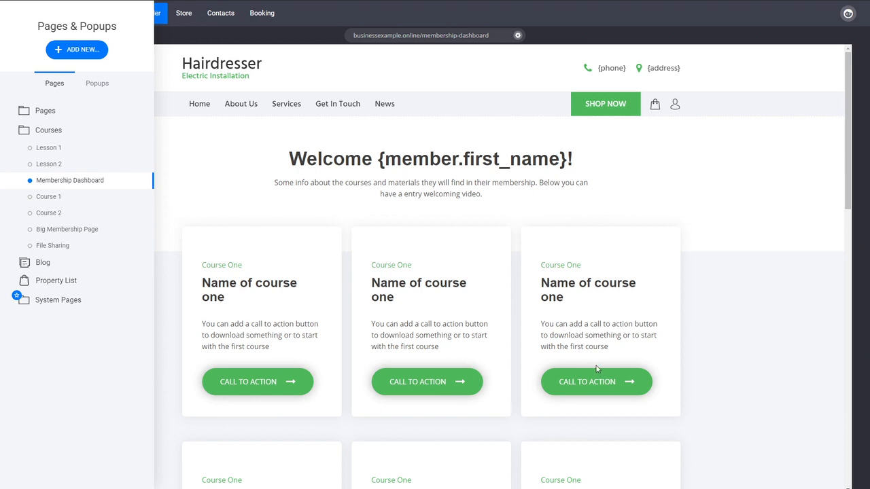
- Start a new page from the first Contact Us template in the Contact category
click(94, 61)
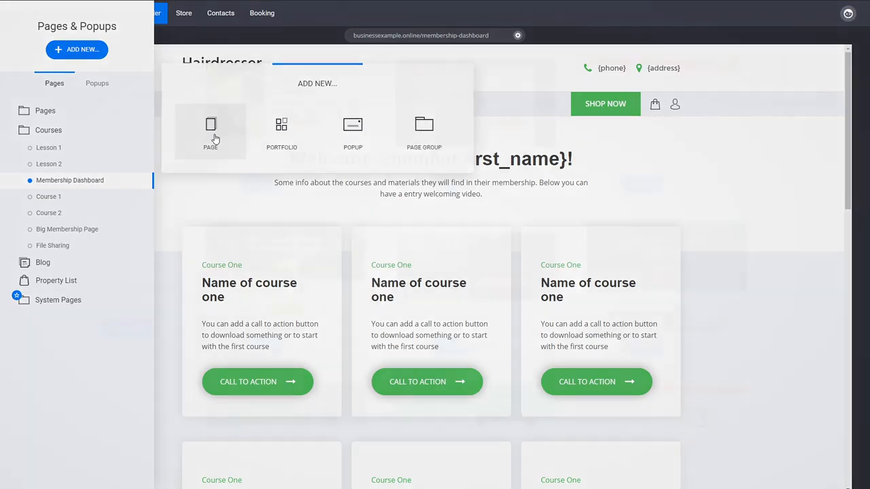
click(212, 129)
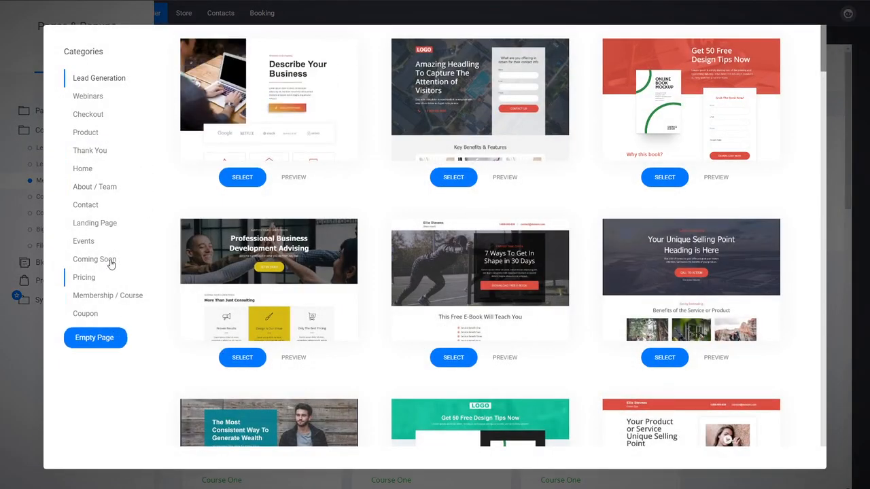
click(96, 210)
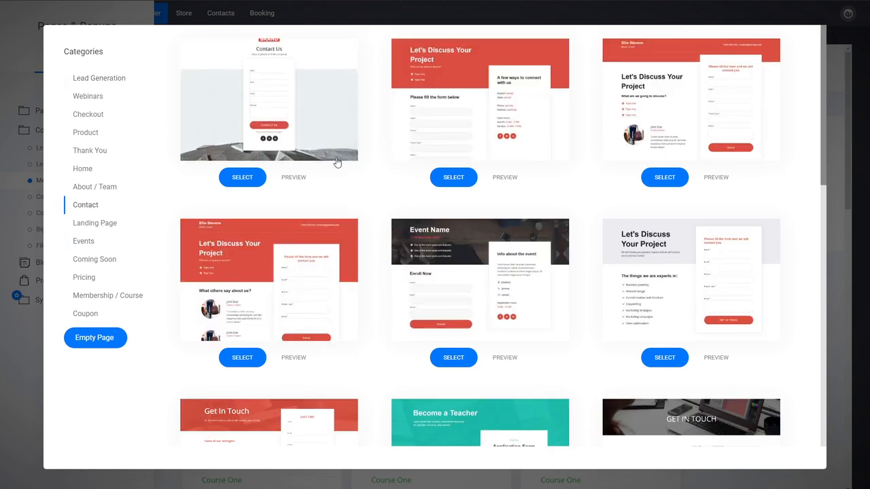
click(320, 130)
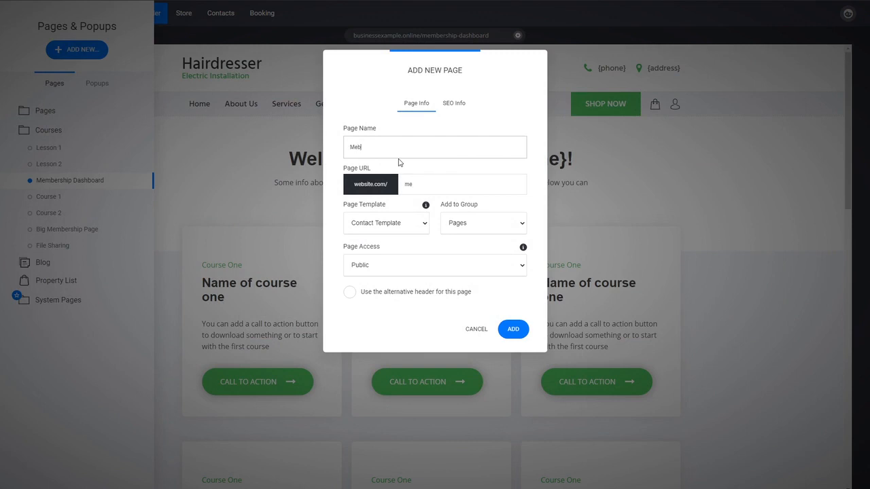
- Name the page Membership Reg, assign it to the Courses page group and add it to the website
text(Membership Reg)
click(470, 225)
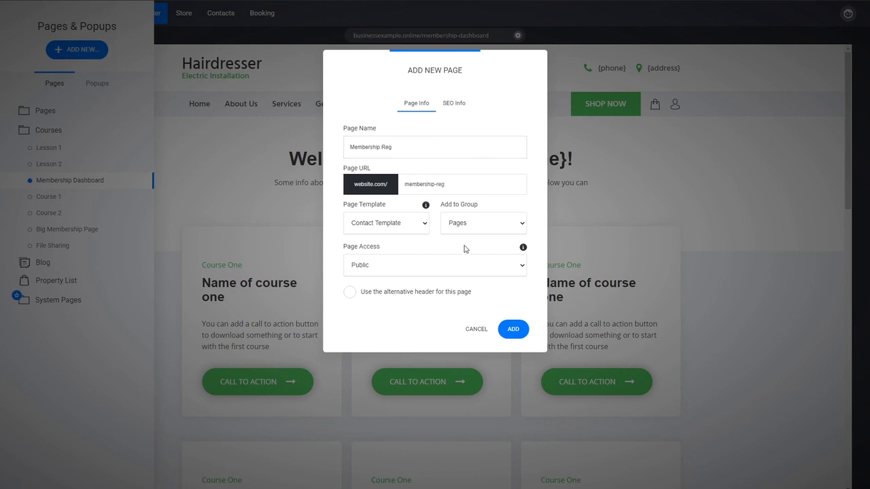
click(466, 246)
click(513, 330)
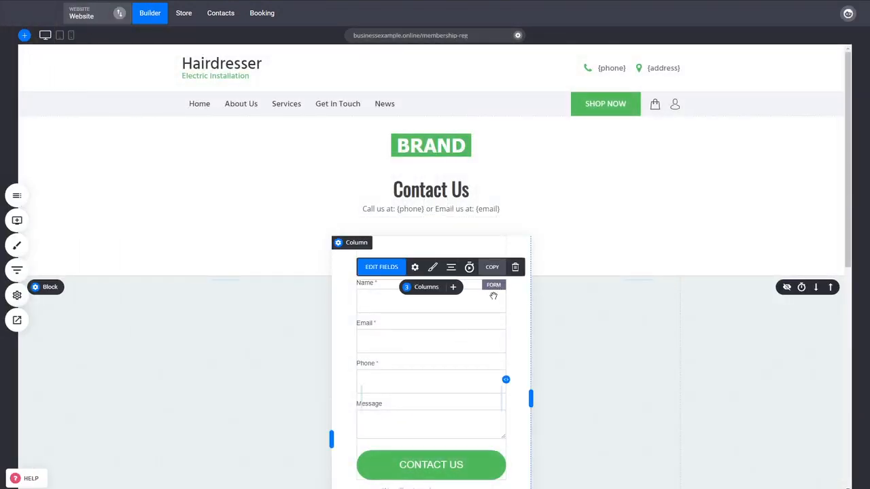
- Replace the contact form widget in the white column with a Member Login / Registration widget
click(515, 267)
click(466, 220)
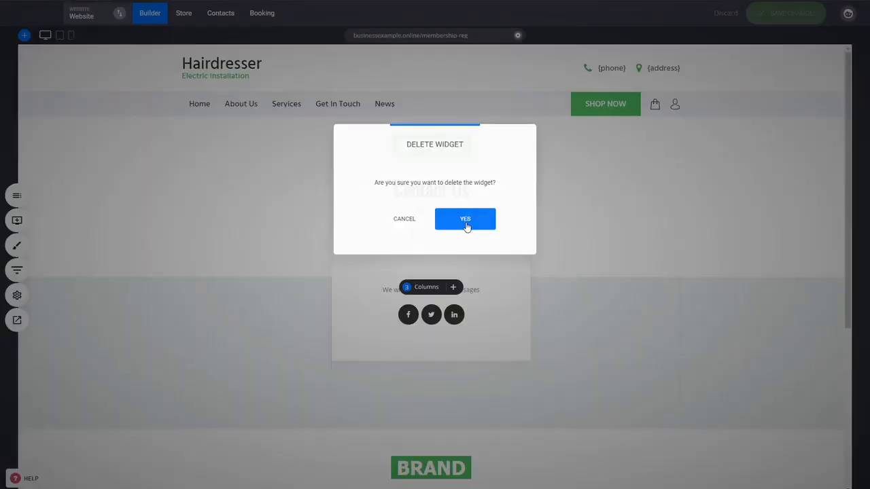
click(17, 220)
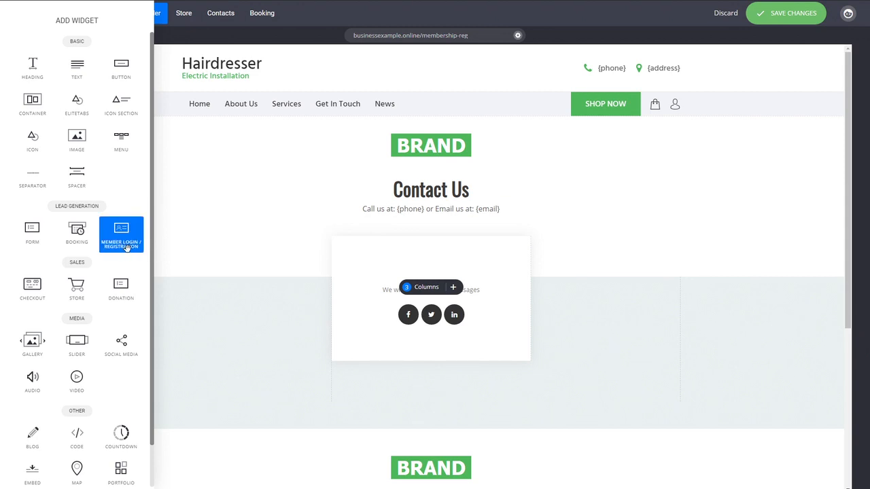
drag(123, 243, 404, 281)
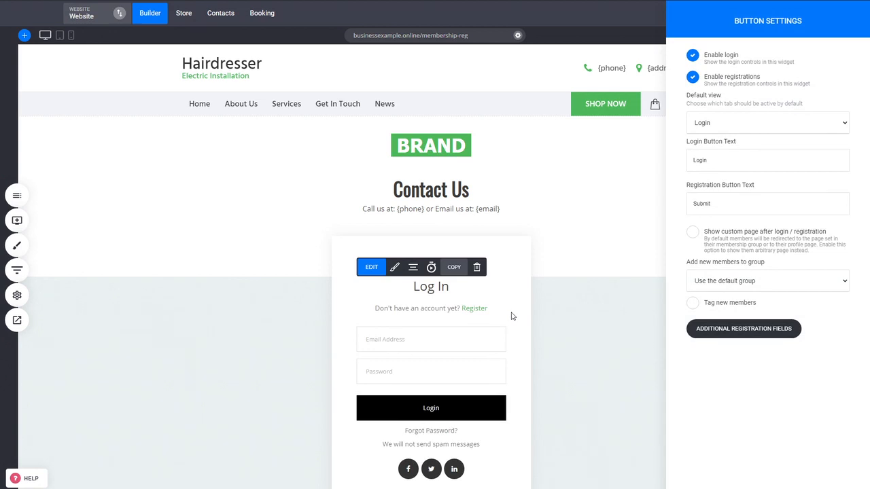
- Set the widget's default view to Register and add a Phone field to its registration form
click(744, 149)
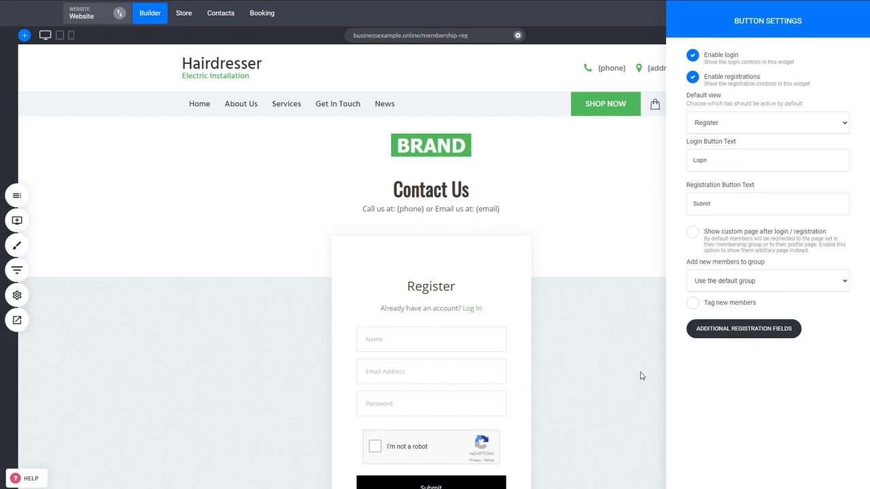
click(728, 335)
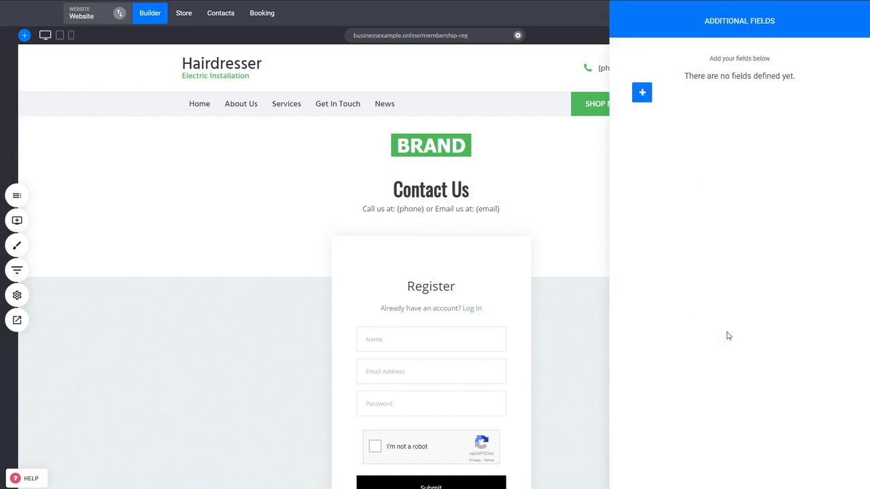
click(642, 92)
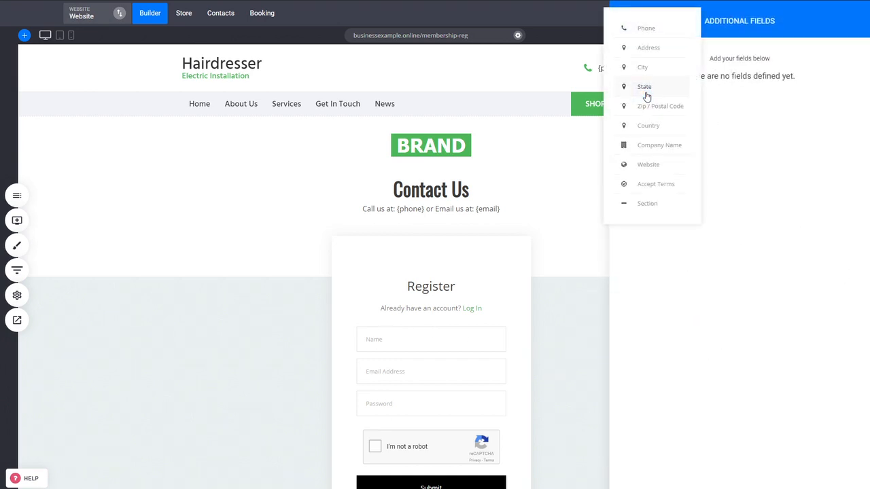
click(641, 34)
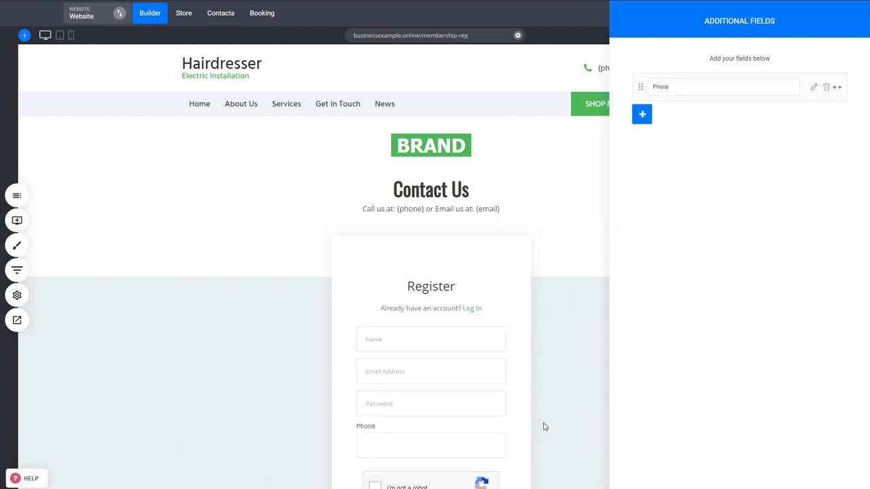
click(563, 268)
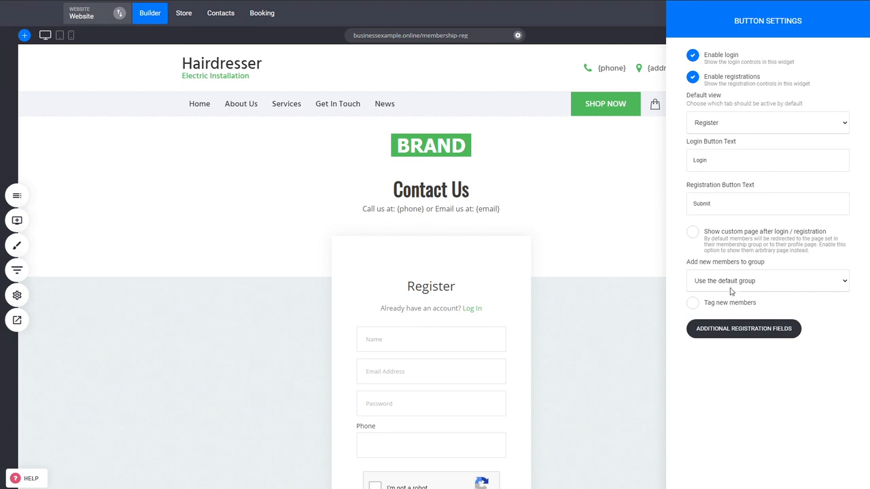
- Add new members to the Courses group, leave them untagged, and enable a custom page after login or registration
click(705, 331)
click(734, 307)
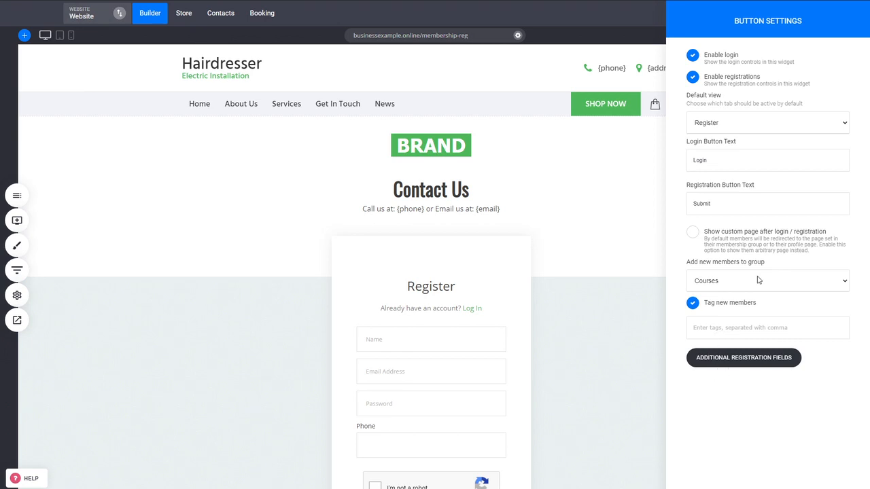
click(752, 253)
click(733, 350)
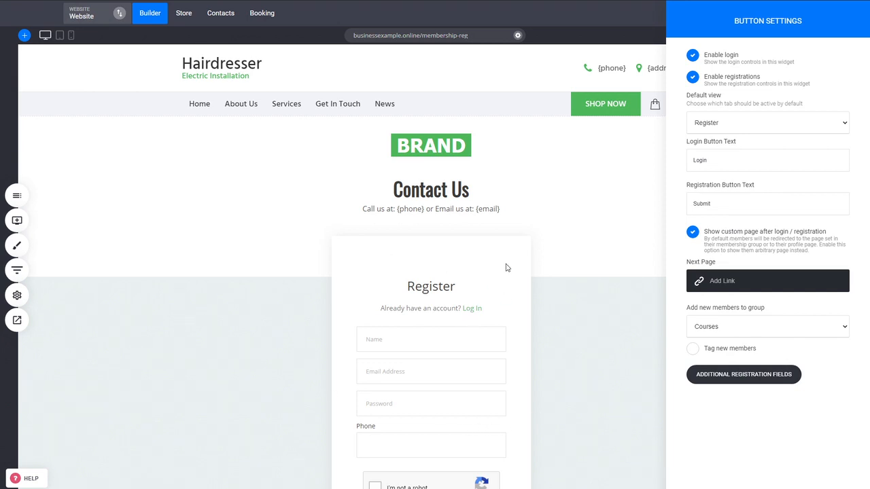
- Link the next page to Membership Dashboard in the Courses group, opening in the same tab, and save the page changes
click(734, 290)
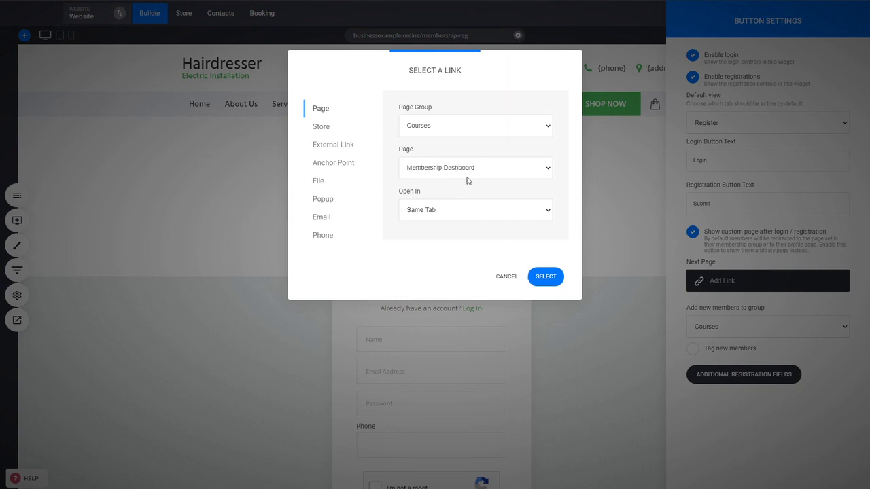
click(555, 277)
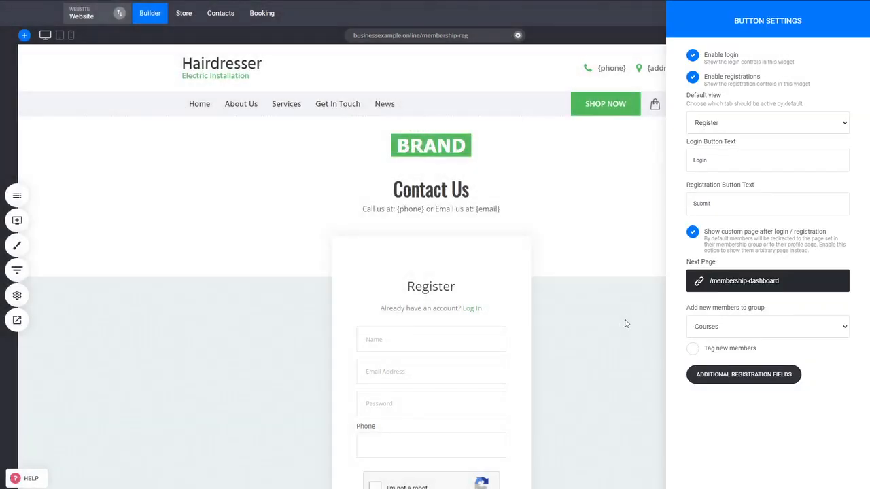
click(614, 332)
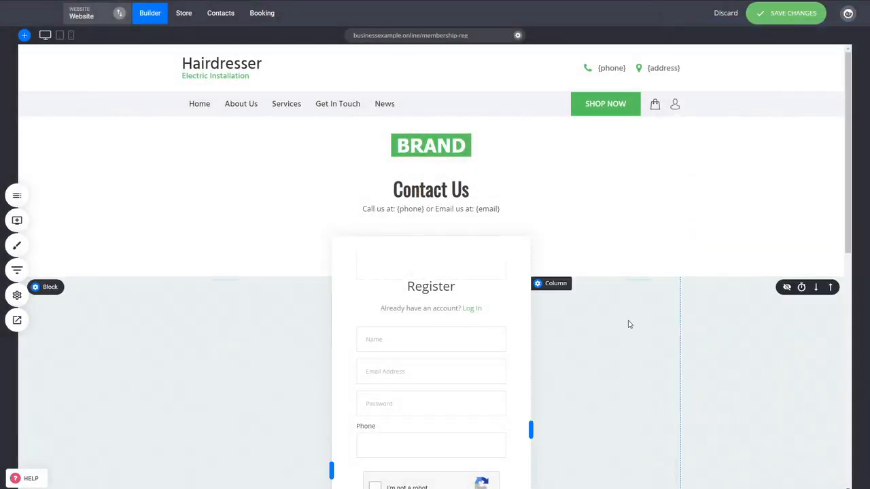
click(782, 13)
- Preview the registration page in a new tab
scroll(663, 324, down, 2)
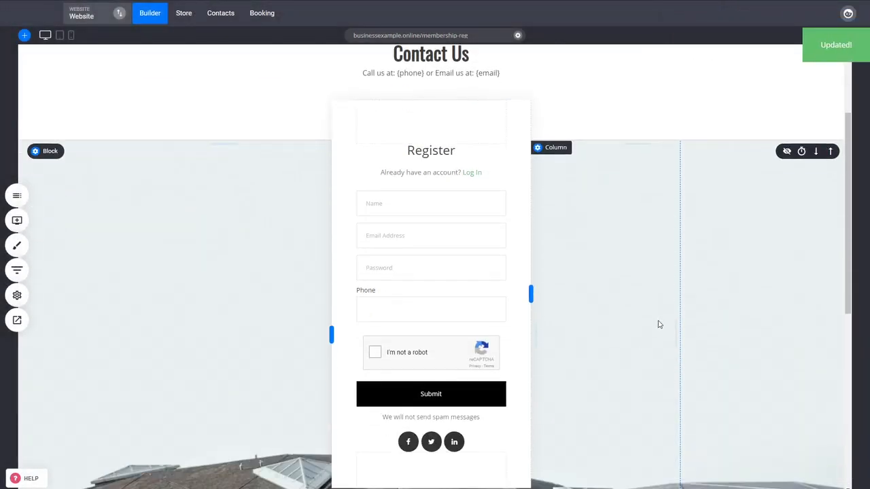
click(23, 325)
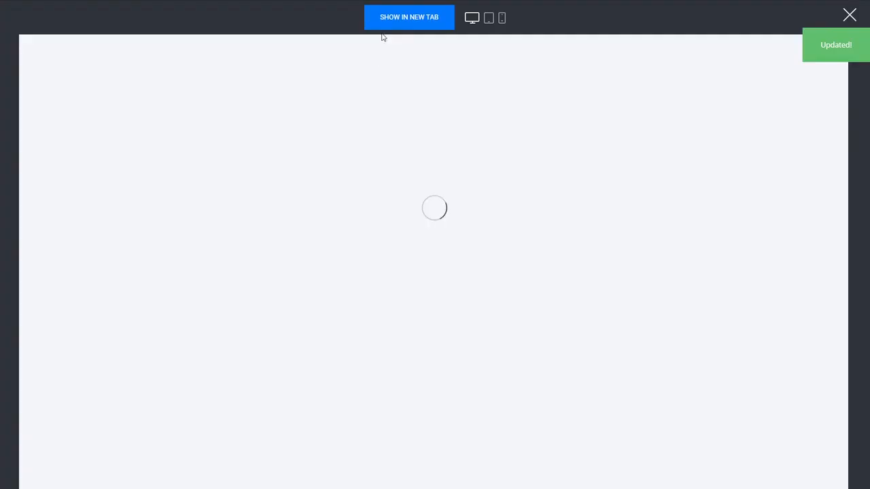
click(408, 27)
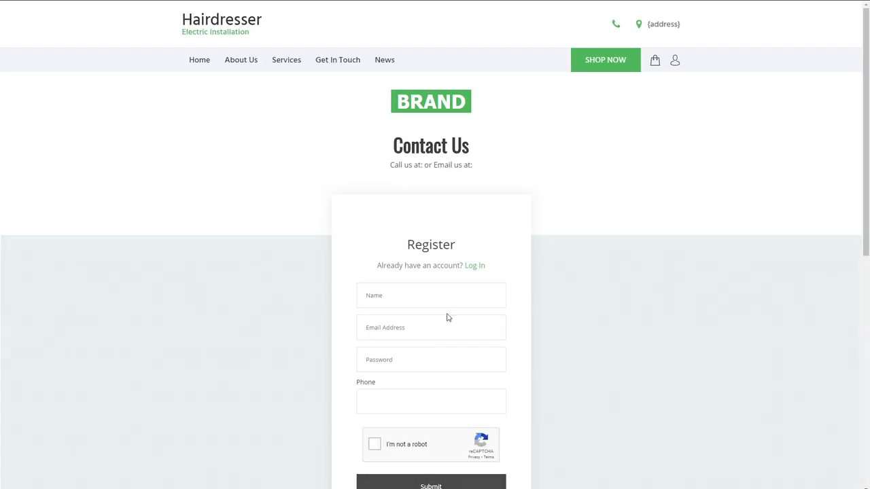
- Fill in the registration form with the test member's first name, e-mail address and account password
click(413, 333)
key(ctrl+v)
click(408, 300)
key(ctrl+v)
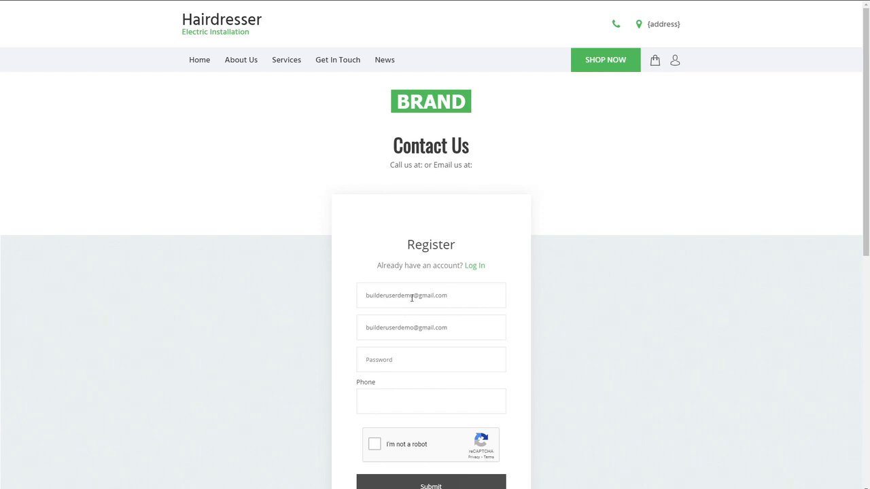
key(ctrl+a)
text(John)
key(Tab)
key(Tab)
text(123456)
- Complete the reCAPTCHA check and submit the registration form
scroll(564, 384, down, 1)
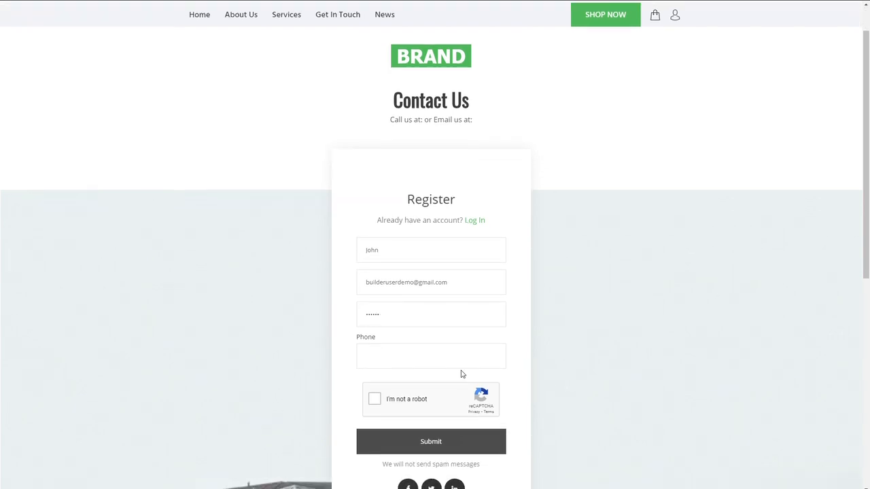
click(422, 399)
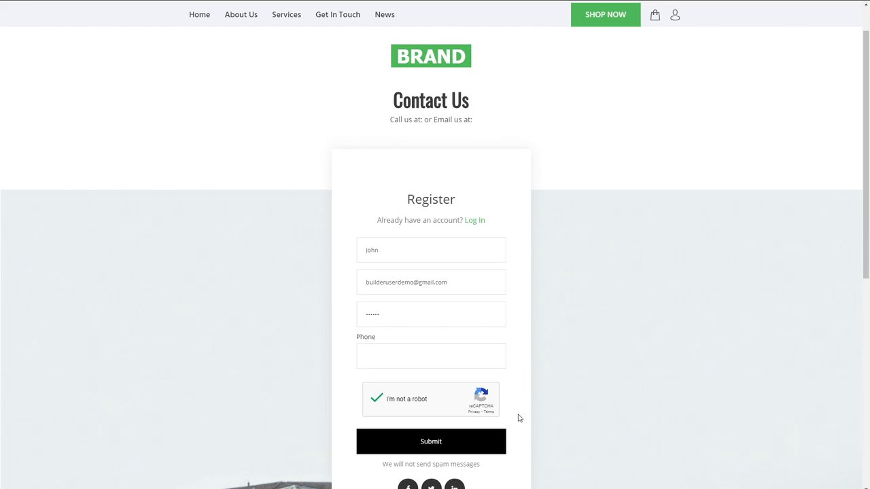
click(469, 450)
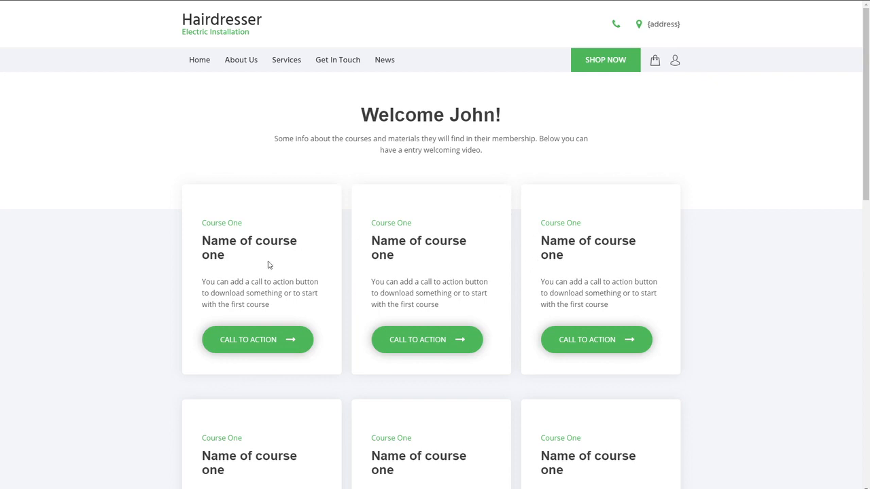
- Examine the membership dashboard's personalised heading and its course cards with call-to-action buttons
scroll(709, 337, down, 1)
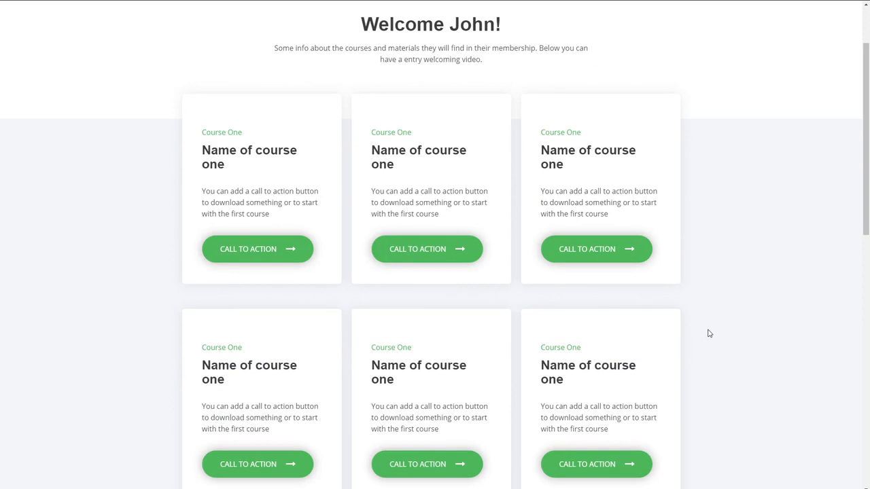
scroll(708, 333, down, 1)
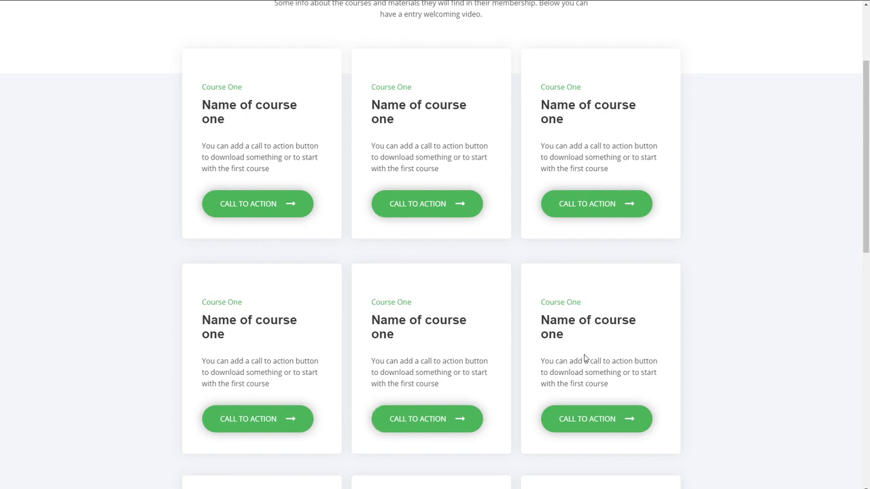
scroll(514, 350, down, 2)
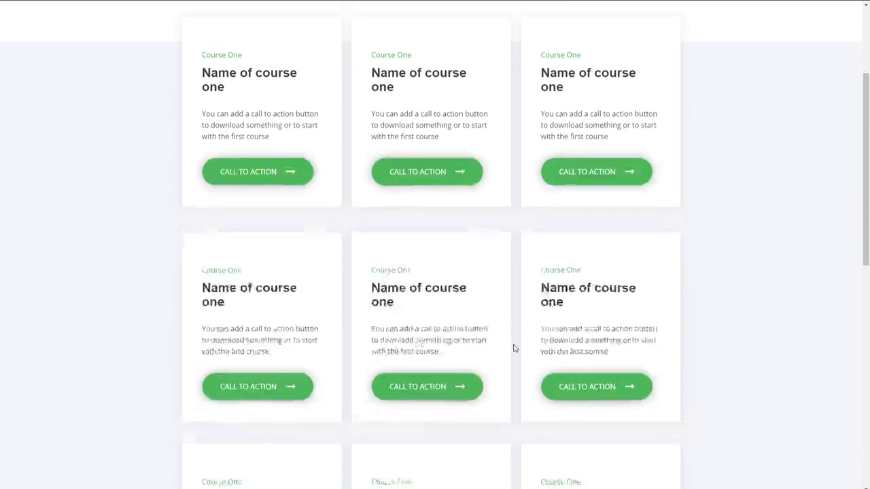
scroll(514, 349, up, 4)
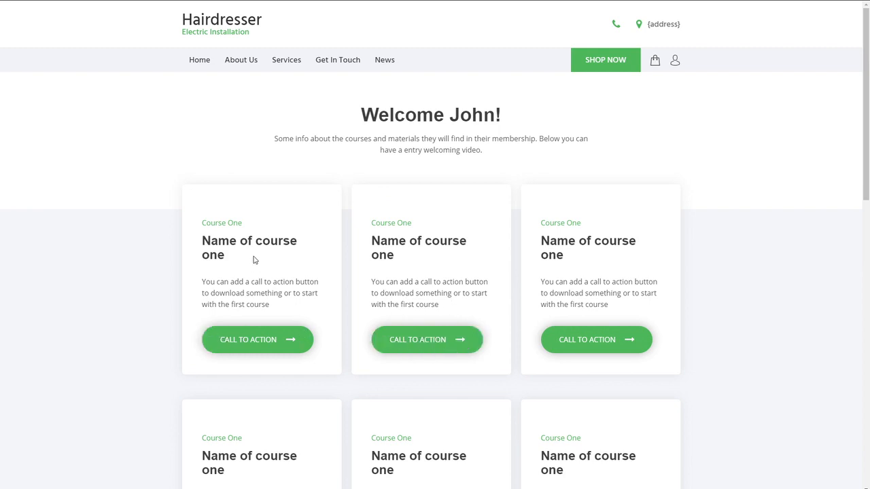
click(425, 346)
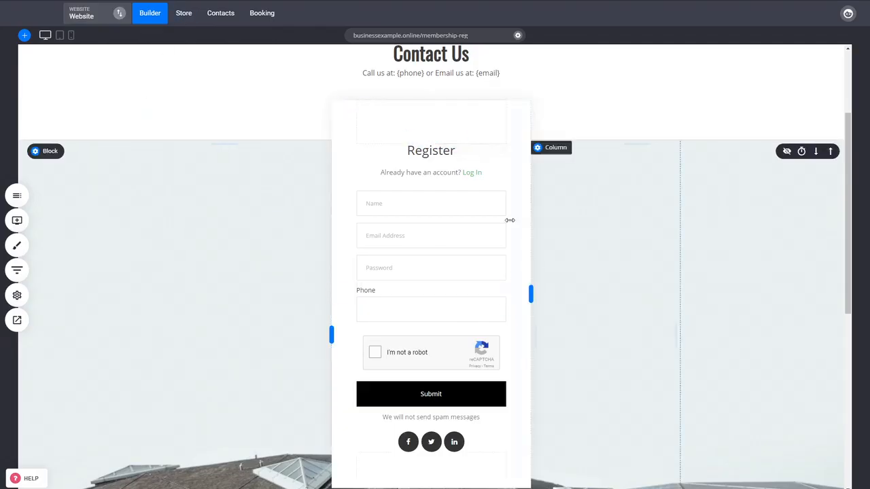
scroll(59, 211, up, 3)
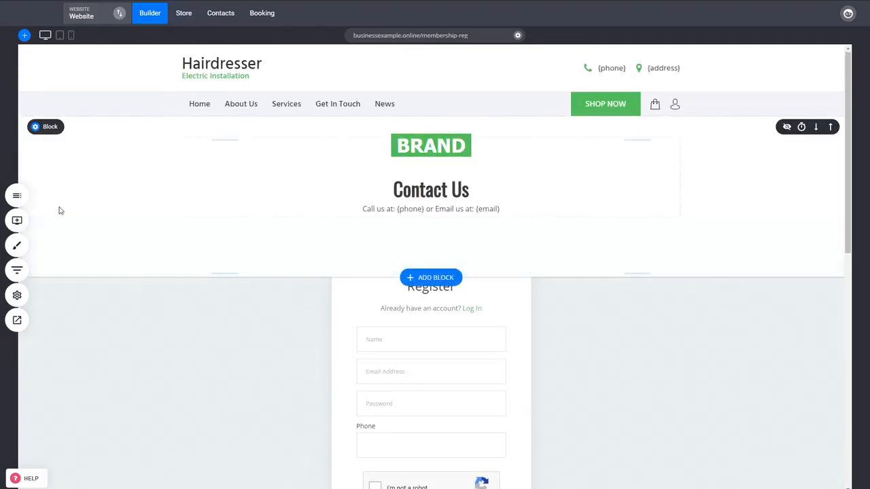
- Give the Courses member group access to the Lesson 2 page alongside the Lesson 2 group and save the page settings
click(21, 202)
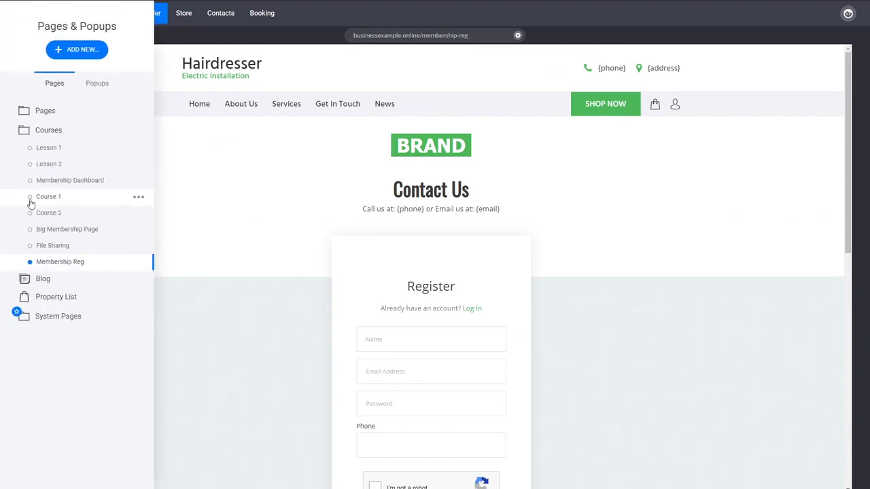
click(138, 167)
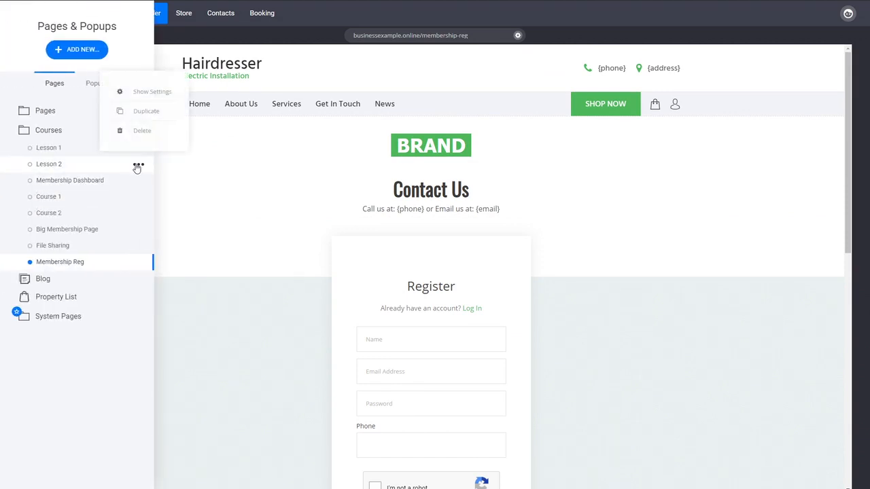
click(152, 93)
click(407, 293)
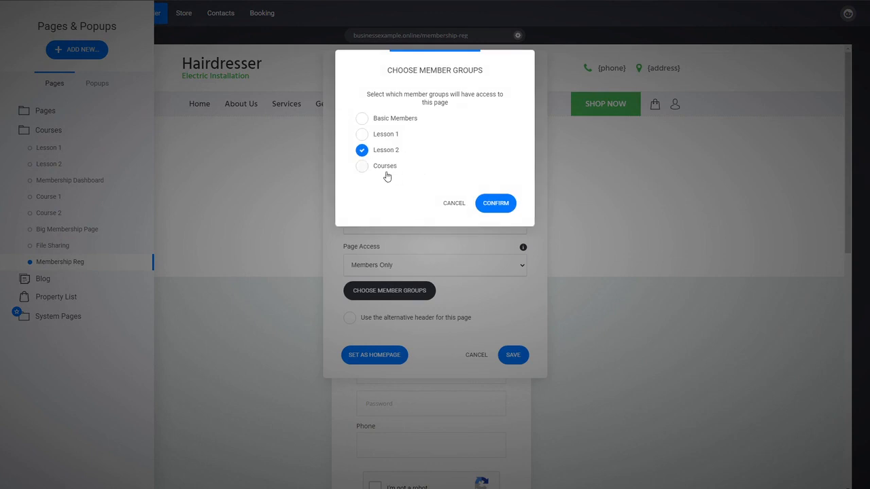
click(387, 172)
click(495, 204)
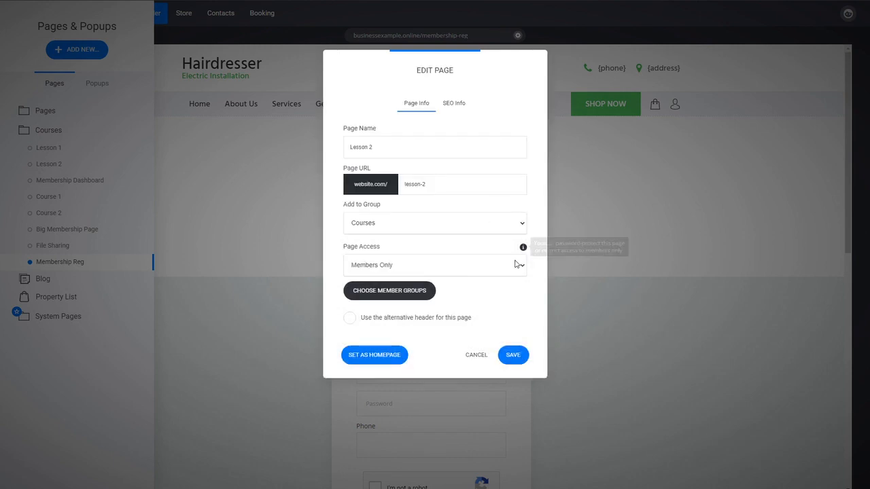
click(514, 355)
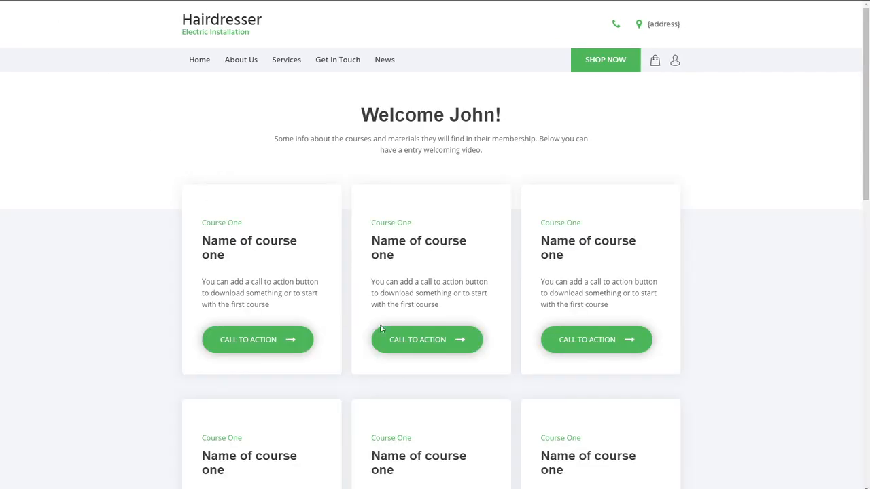
- Open the course behind the middle card on the membership dashboard preview, then return to the Membership Reg page in the builder
click(434, 343)
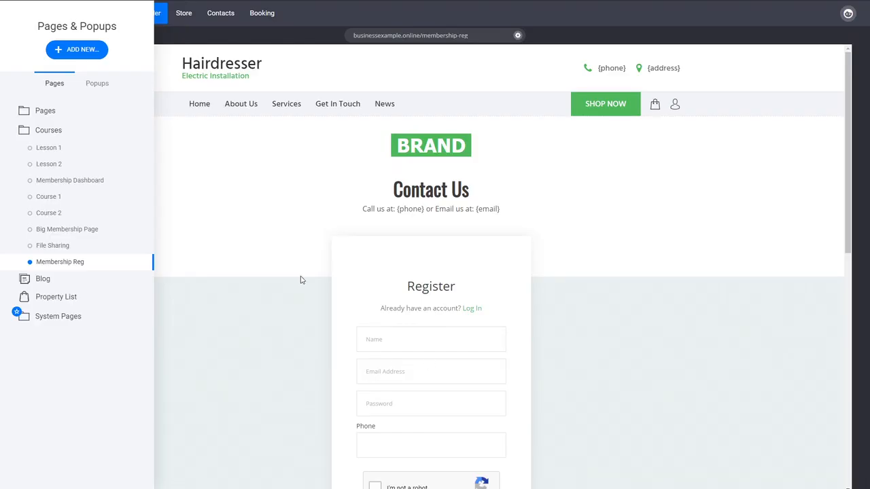
click(303, 280)
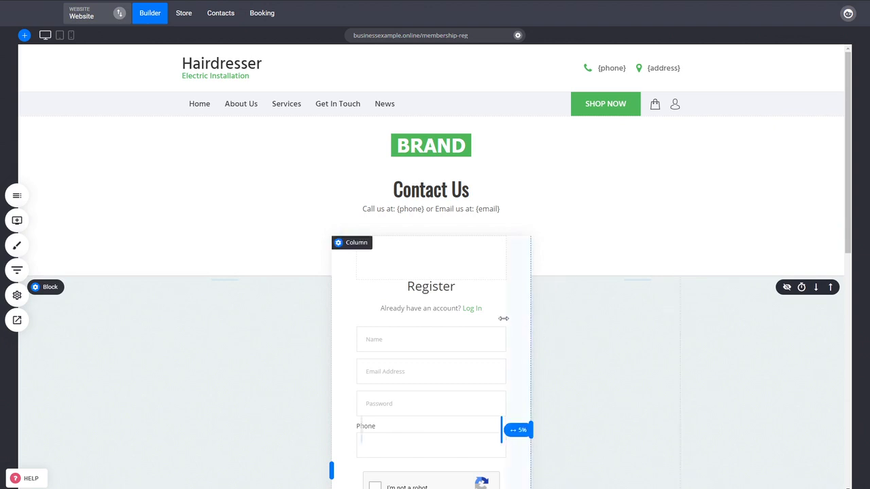
- Open the newly registered member's contact record from the Courses member group and check the assigned groups
click(220, 14)
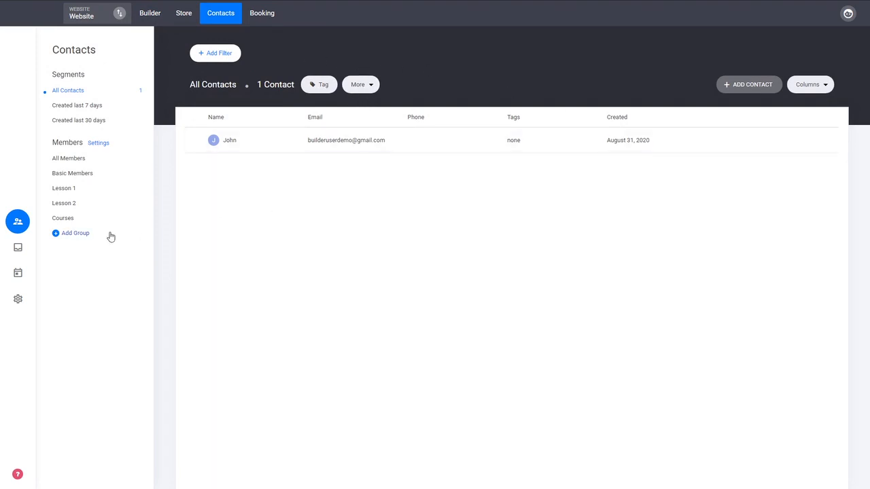
click(68, 219)
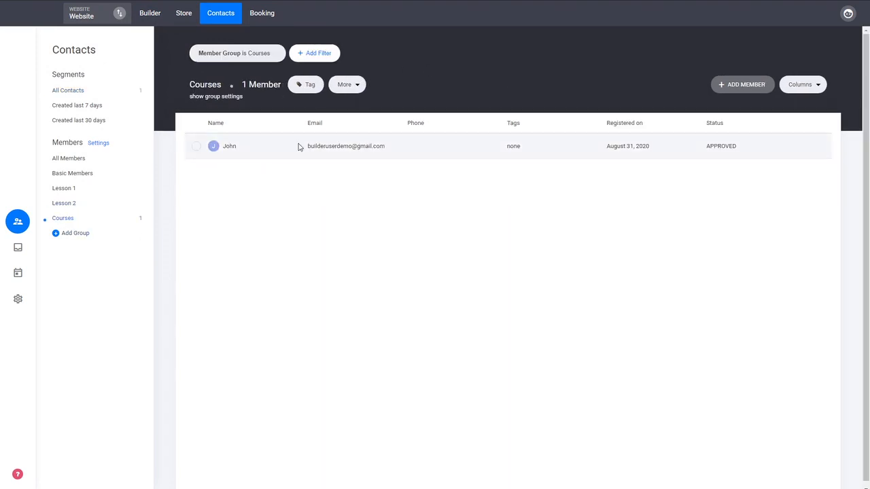
click(340, 153)
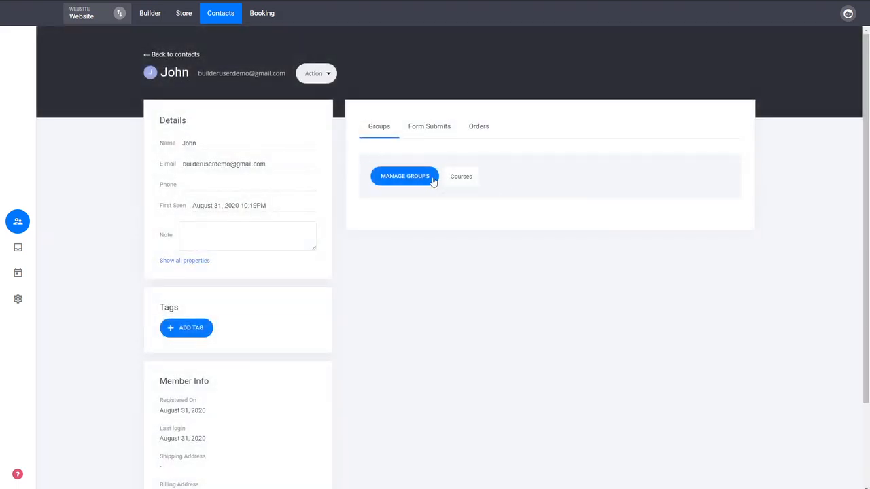
double_click(465, 178)
click(473, 211)
- Add the member to the Lesson 2 and Lesson 1 groups in addition to Courses
click(424, 182)
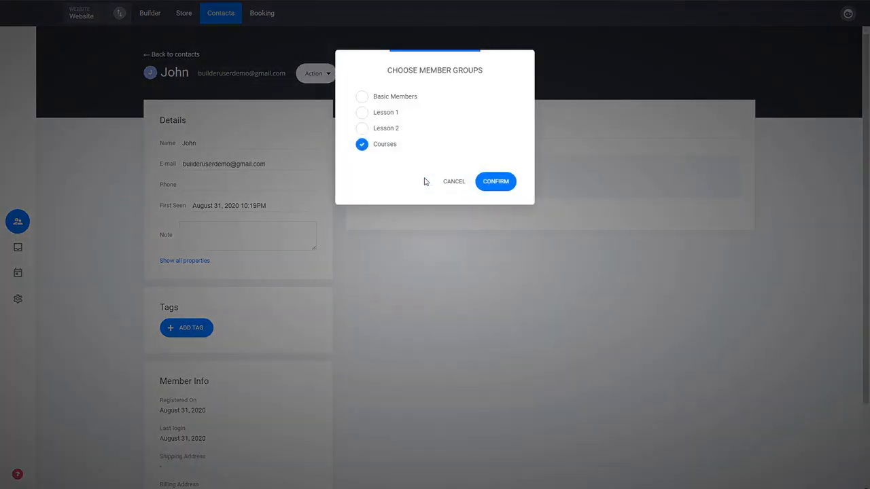
click(388, 133)
click(388, 113)
click(496, 182)
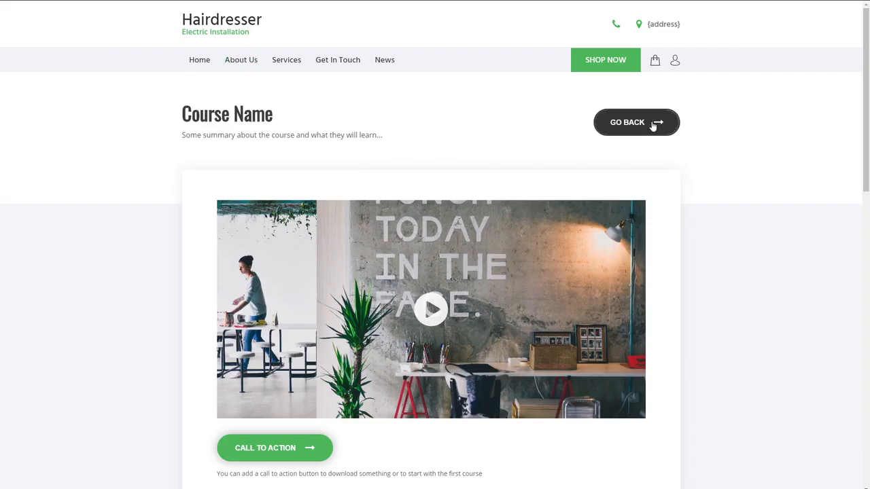
- Test the previewed site's navigation between the course page and the membership dashboard, opening the first course card
click(652, 125)
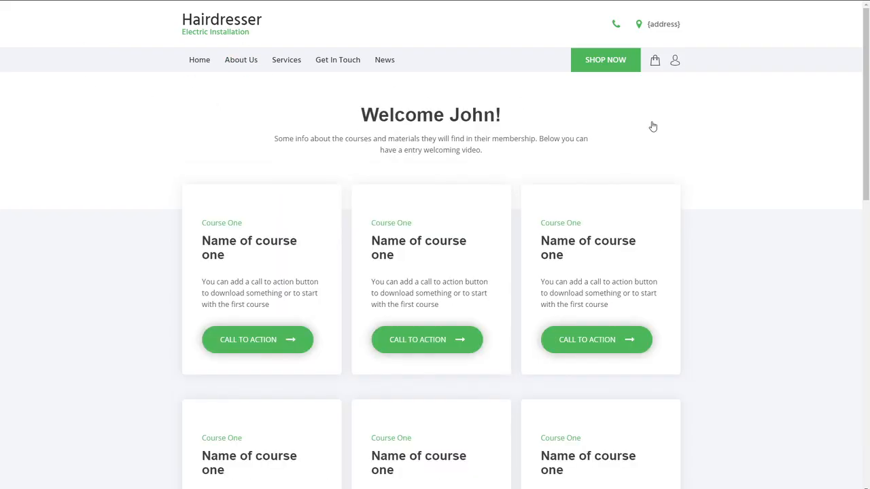
click(272, 346)
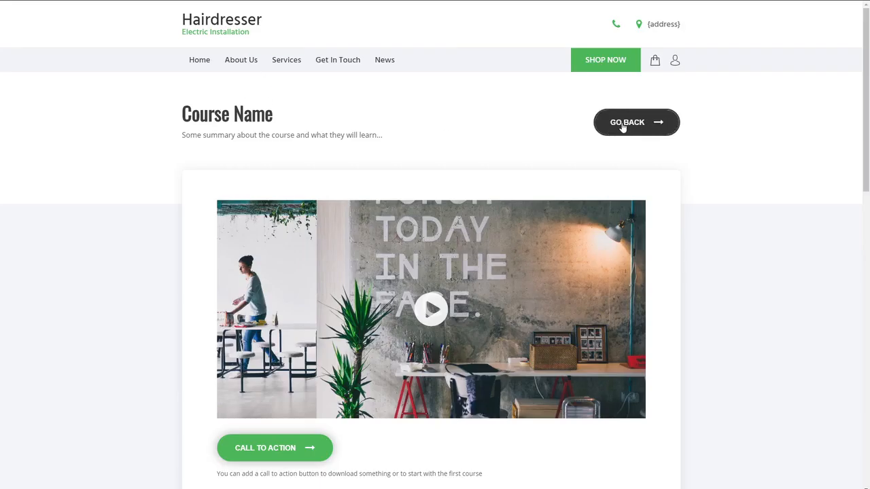
click(622, 127)
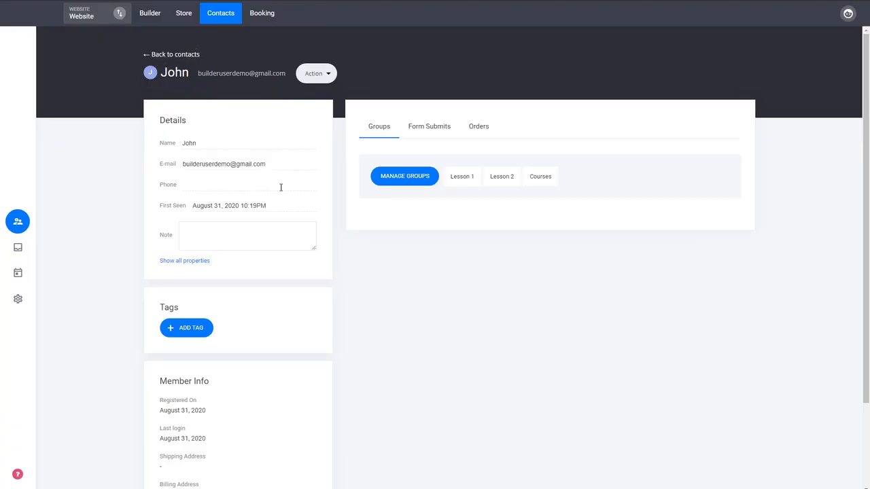
- Return to the contacts and view the member lists of the Lesson 2 and Lesson 1 groups
click(185, 57)
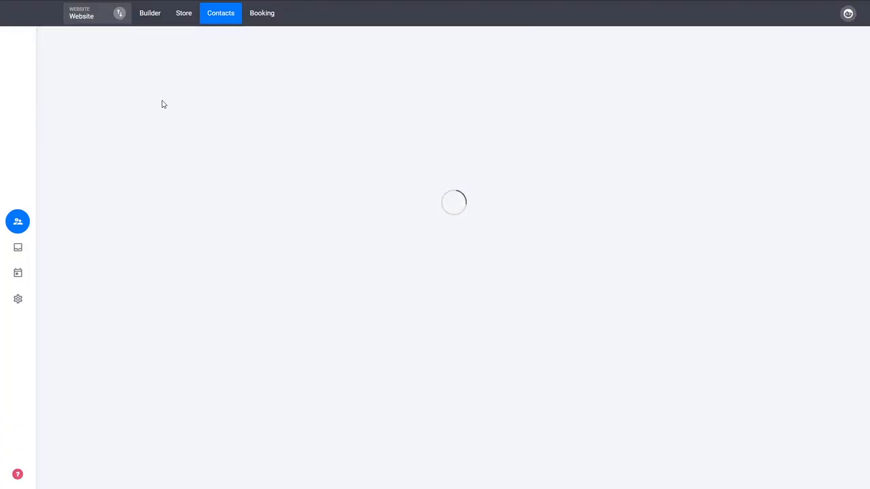
click(74, 205)
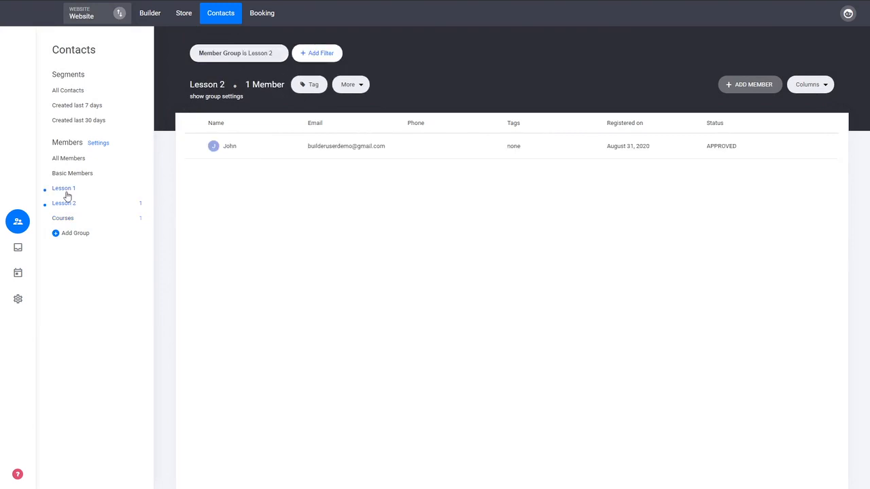
click(66, 191)
- Return to the website builder and delete the login/profile widget from the page header
click(149, 15)
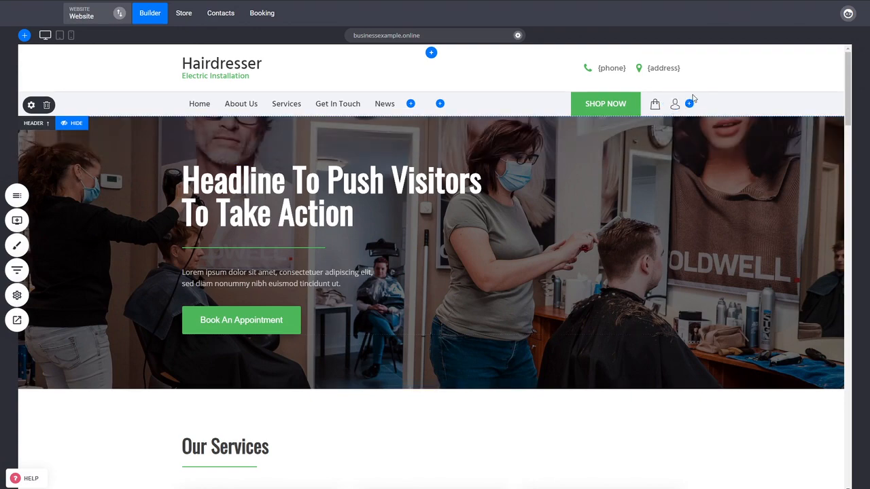
click(691, 96)
click(480, 219)
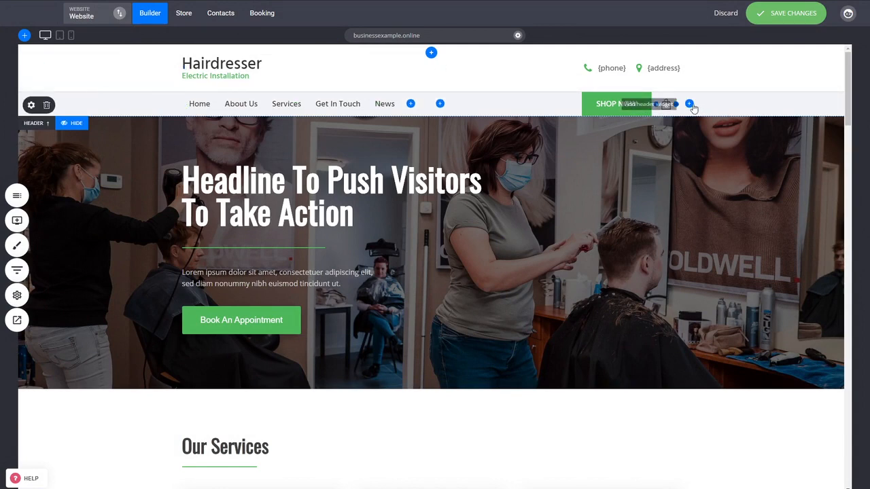
- Add a Login / Profile widget after the shopping bag in the header and save the changes
click(690, 105)
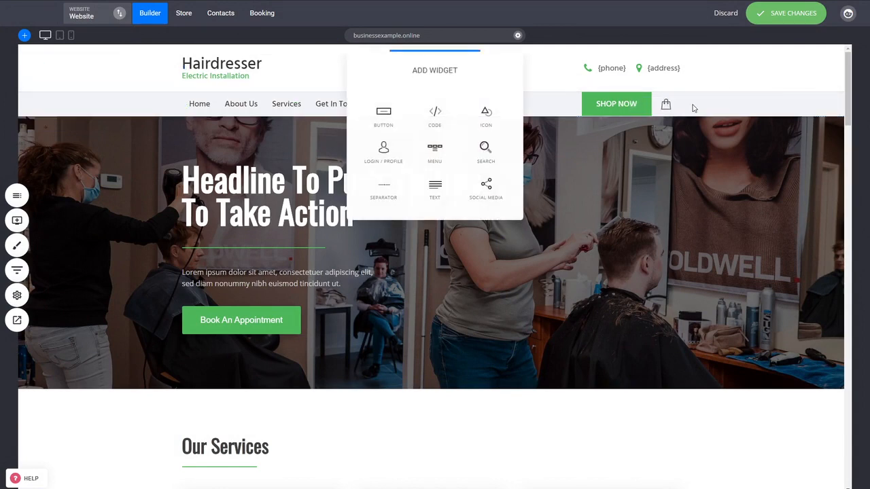
click(378, 163)
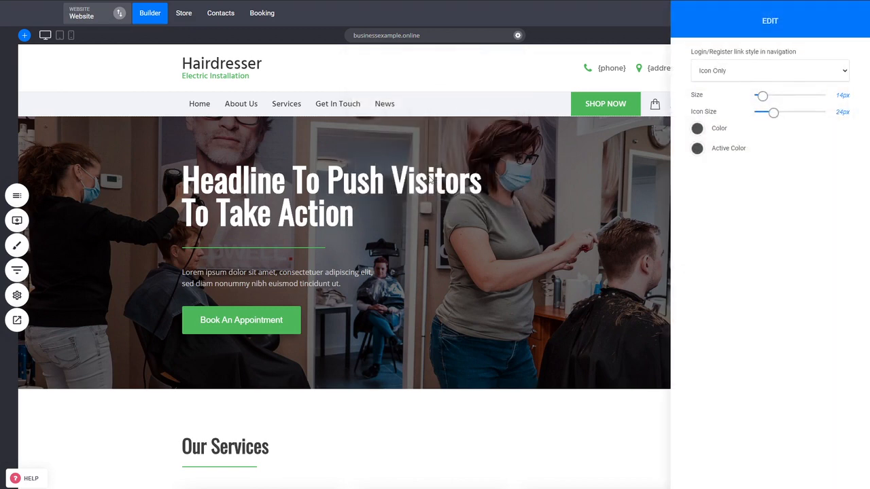
click(514, 163)
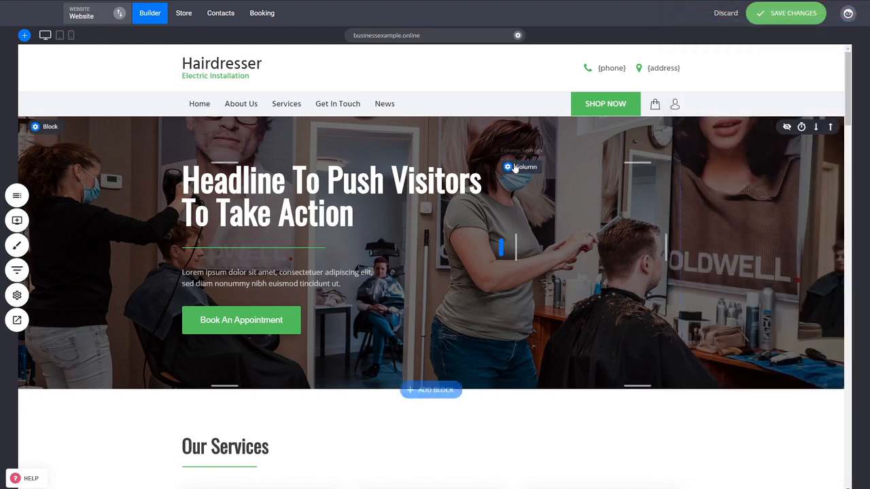
click(775, 16)
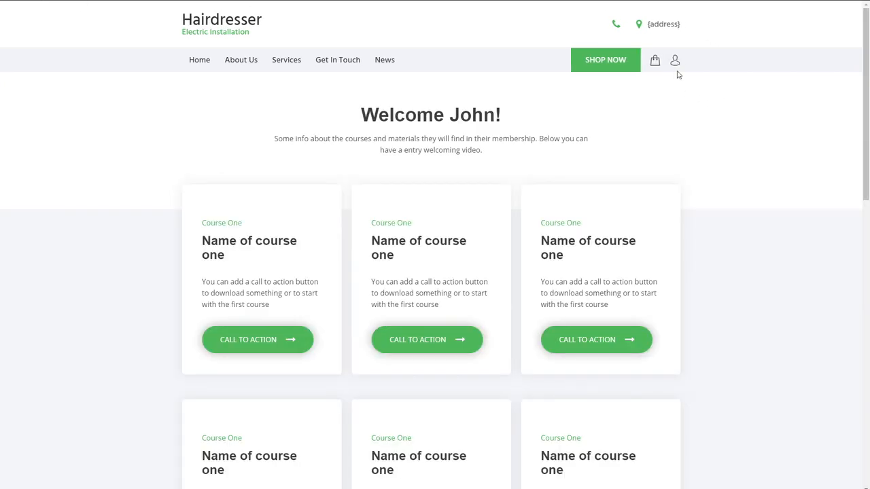
- Open the member's profile on the previewed site and display the My Membership section
click(675, 61)
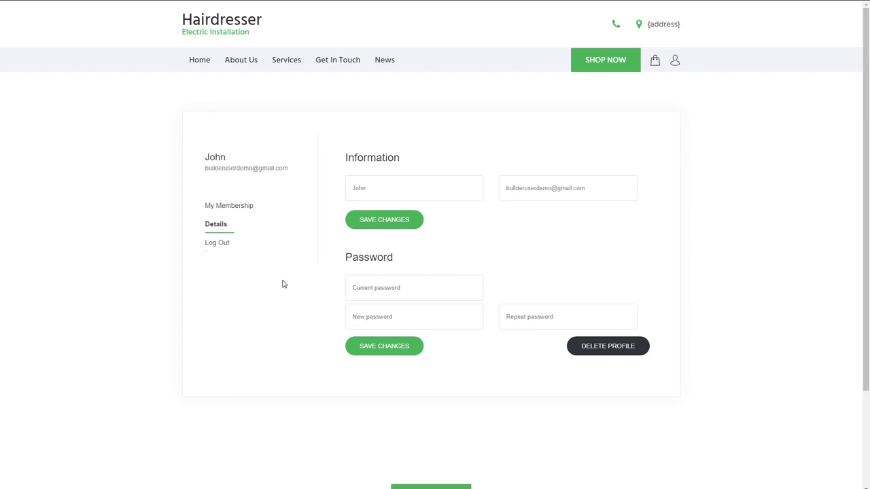
click(232, 211)
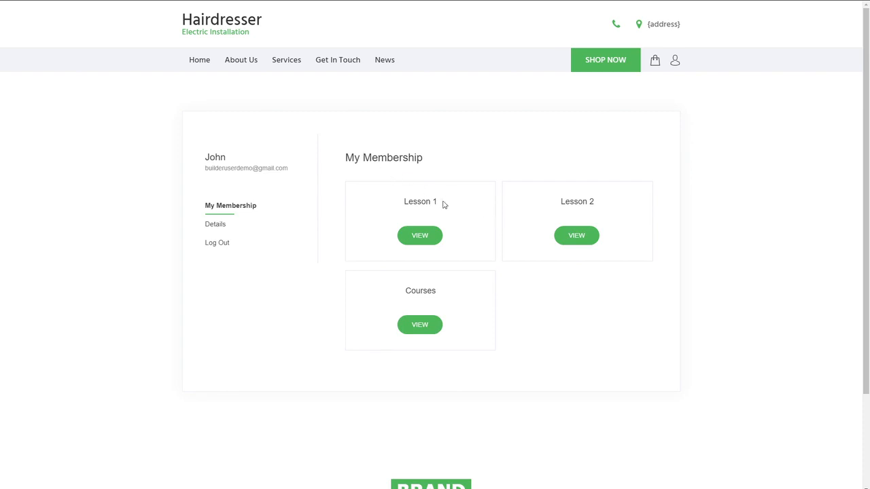
- Check that the Lesson 1, Lesson 2 and Courses memberships each open their page, returning to My Membership after each one
click(434, 243)
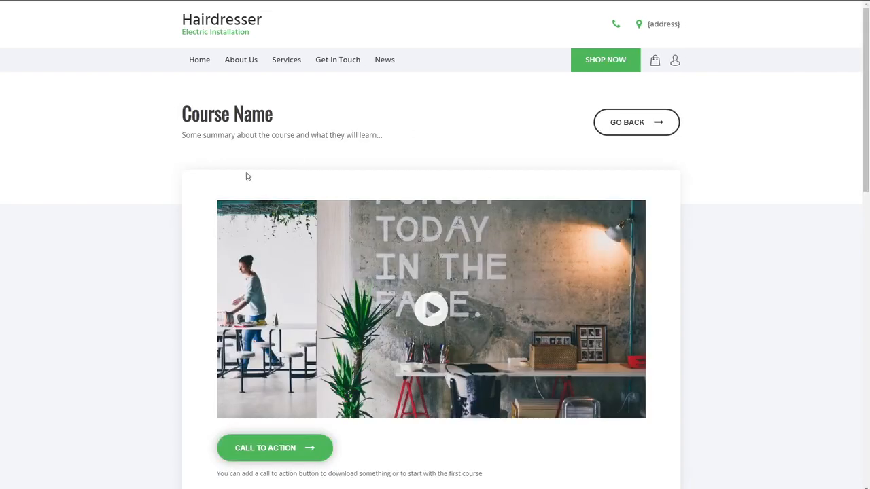
click(13, 1)
click(583, 246)
click(7, 2)
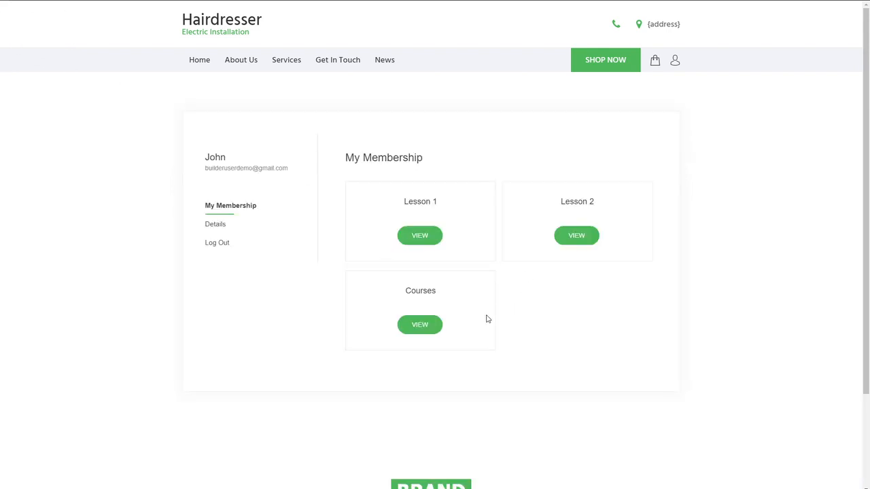
click(419, 324)
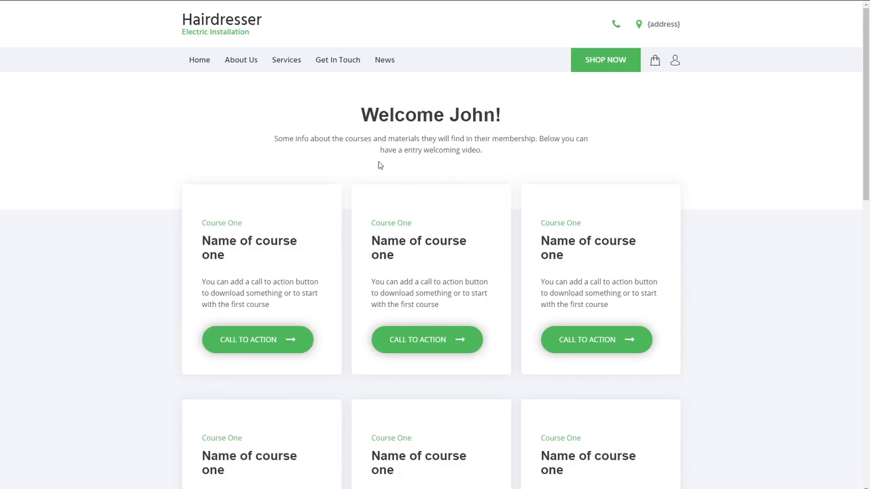
click(8, 0)
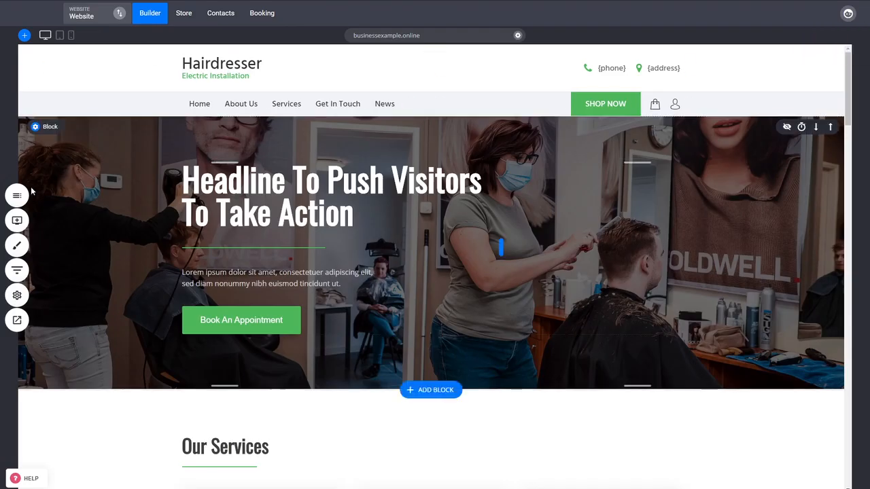
- Open the Membership Reg page from the Courses folder in the builder
click(19, 193)
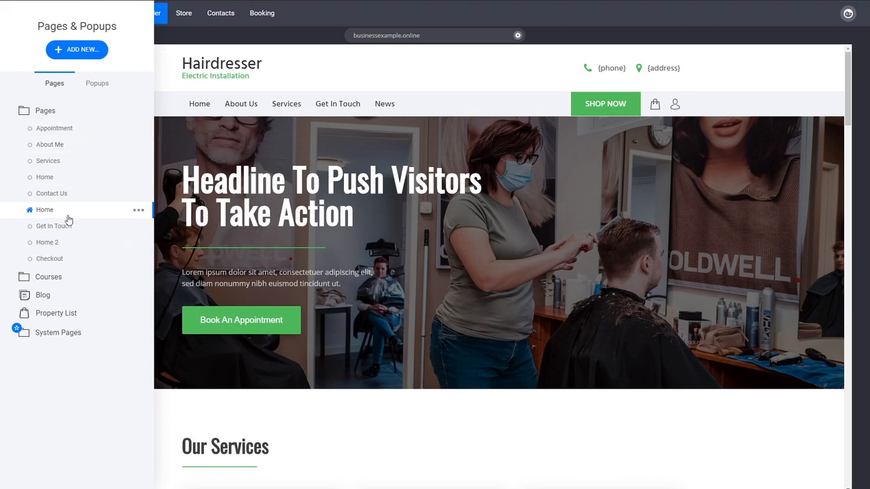
click(68, 277)
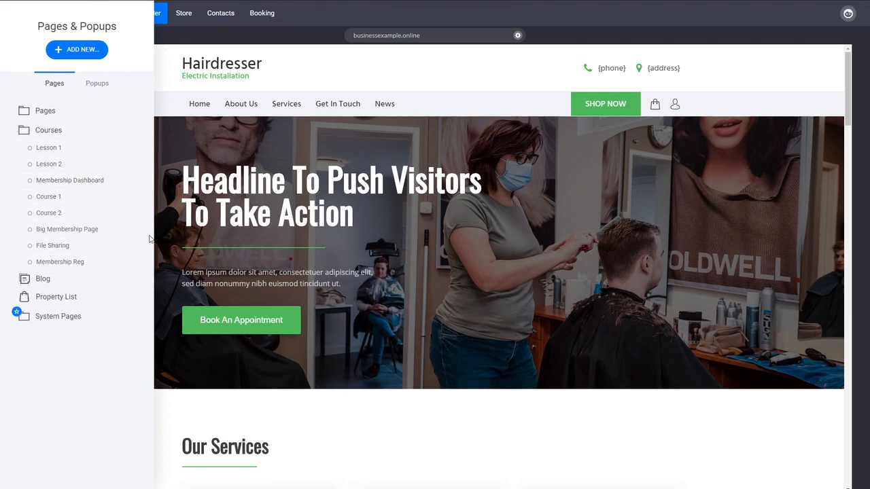
click(98, 269)
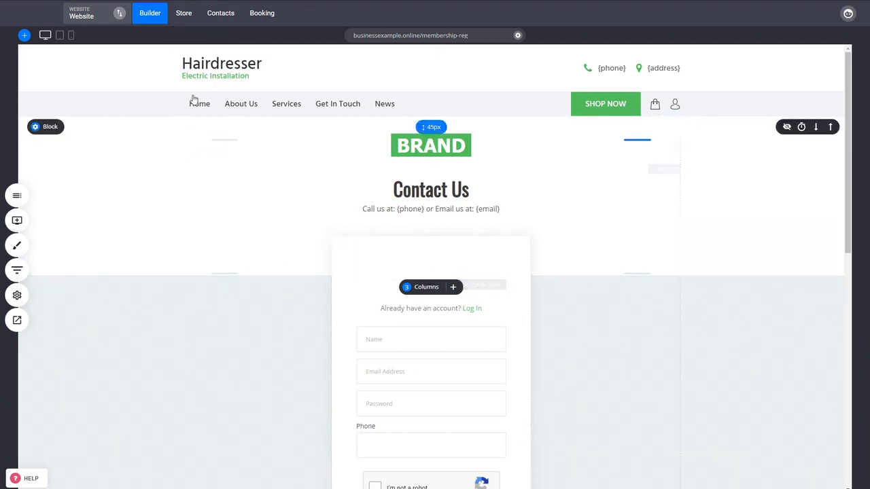
- Add a new store product of the Membership type and title it "Membership"
click(185, 21)
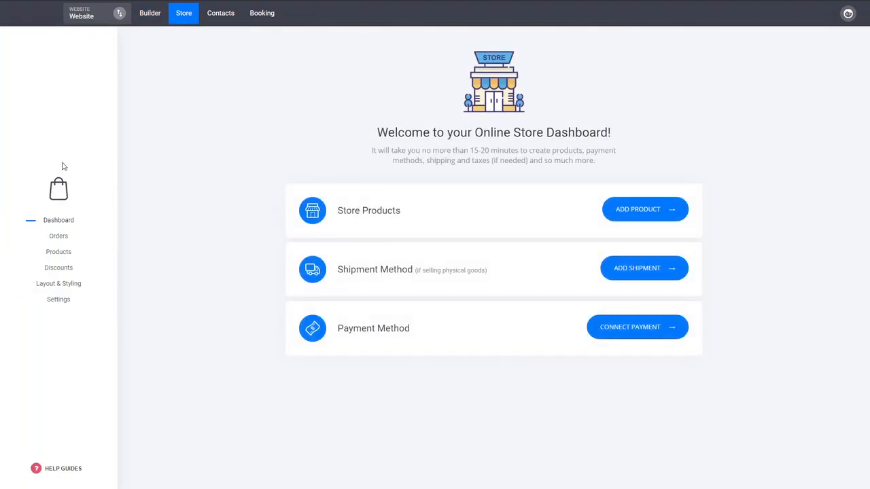
click(60, 252)
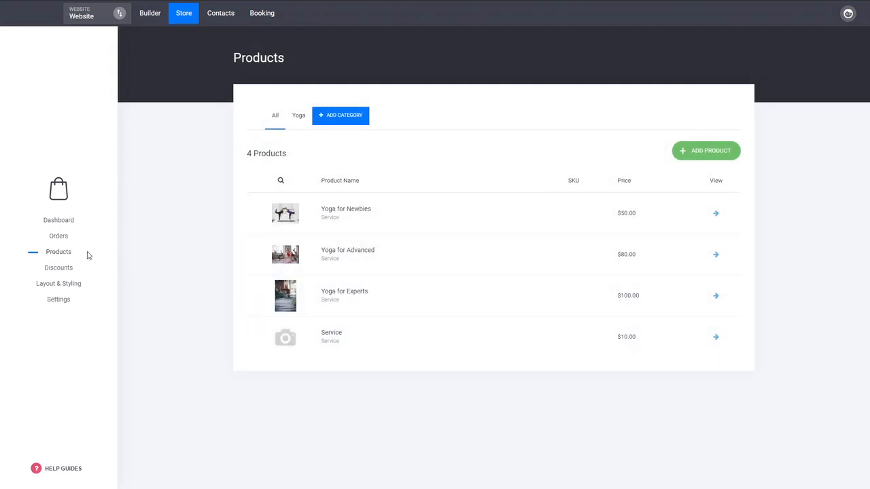
click(691, 155)
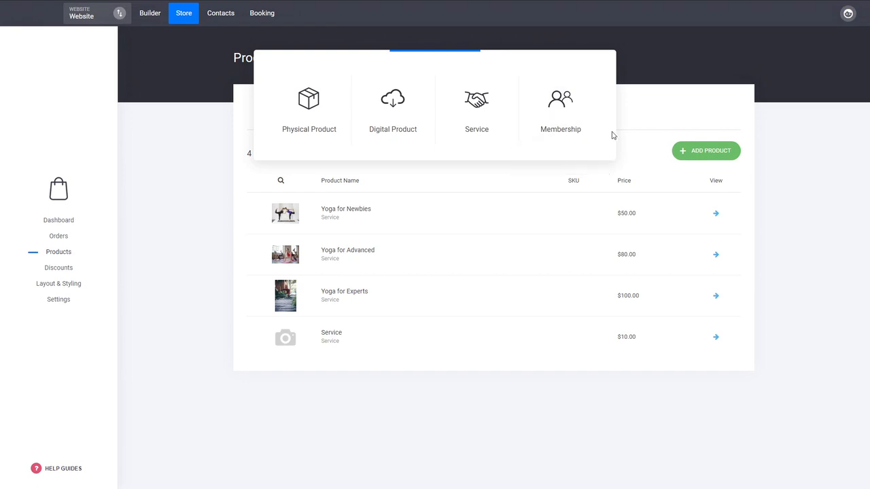
click(561, 107)
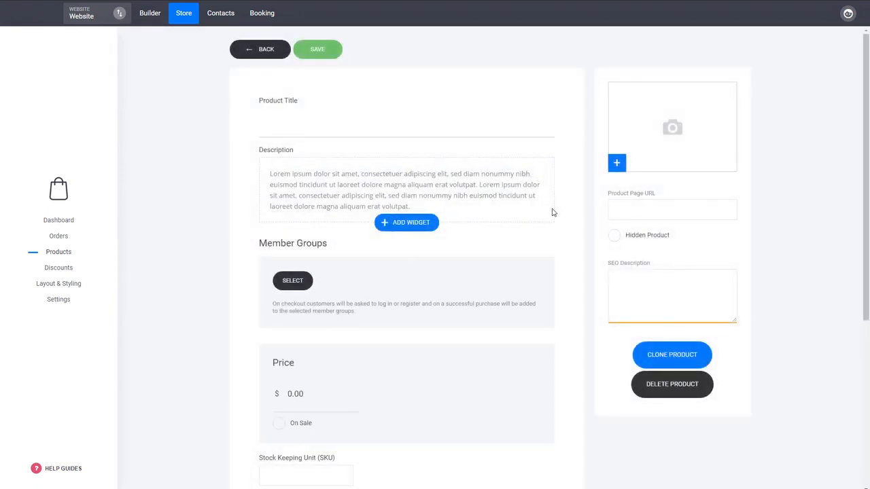
click(336, 125)
text(Membership)
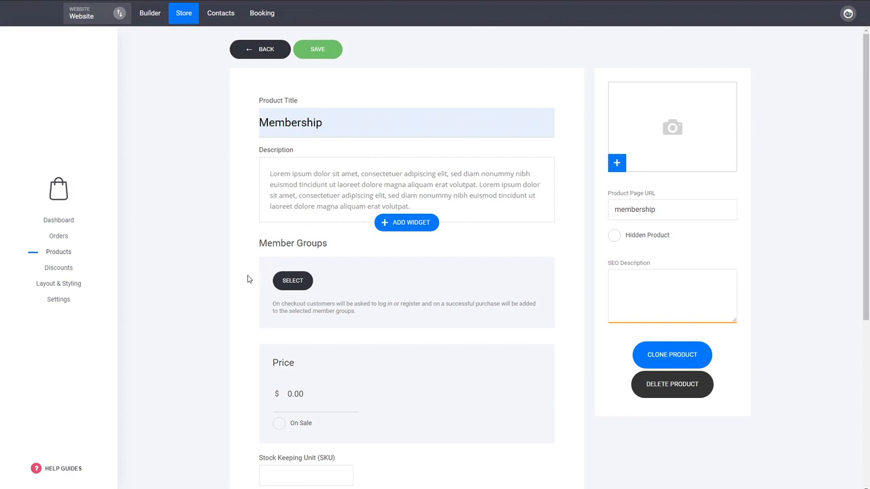
- Assign the Courses member group to the Membership product and set its price to $20.00
click(294, 282)
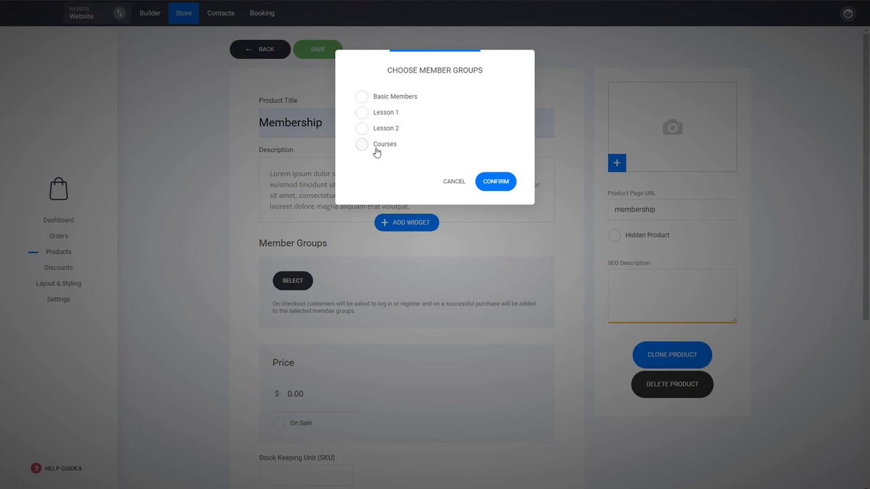
click(384, 149)
click(506, 182)
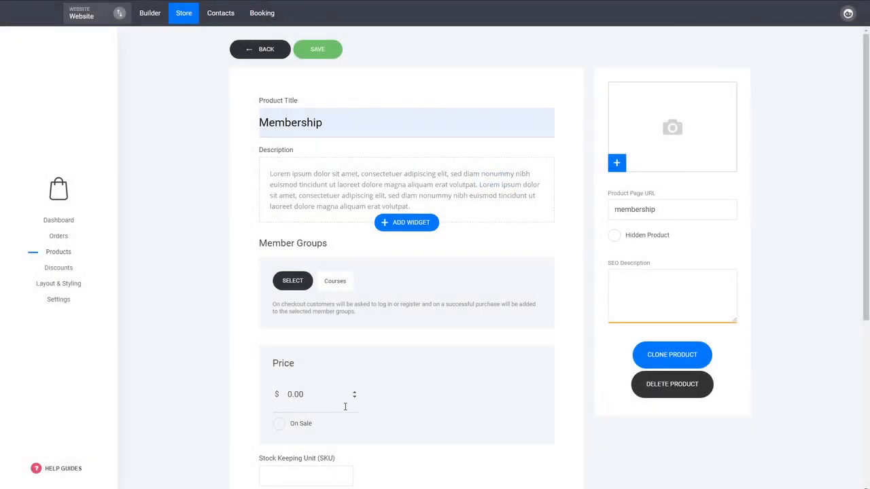
click(314, 404)
text(20.00)
- Try making the product a subscription with ongoing payments charged every 1 month, and turn the subscription option back off
scroll(425, 331, down, 3)
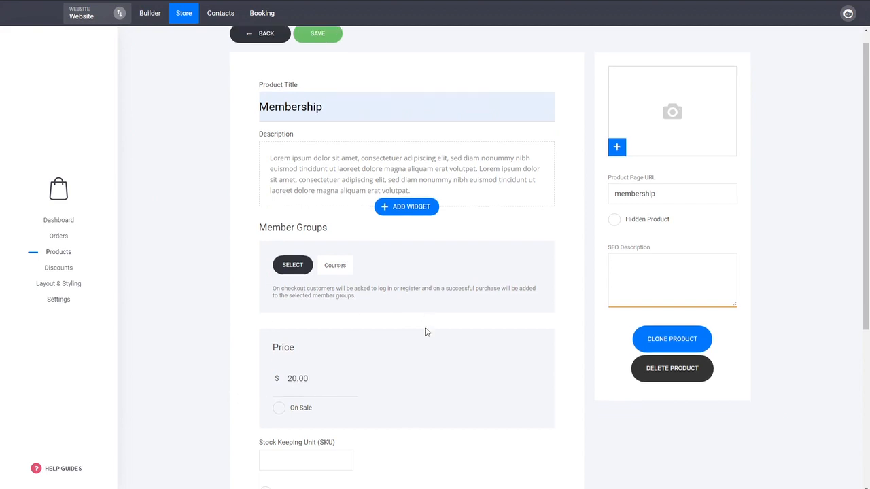
scroll(426, 332, down, 2)
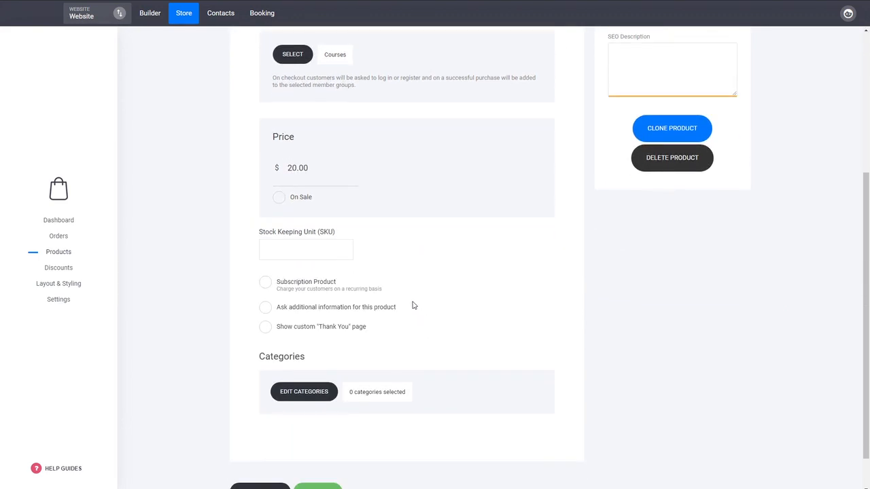
click(326, 293)
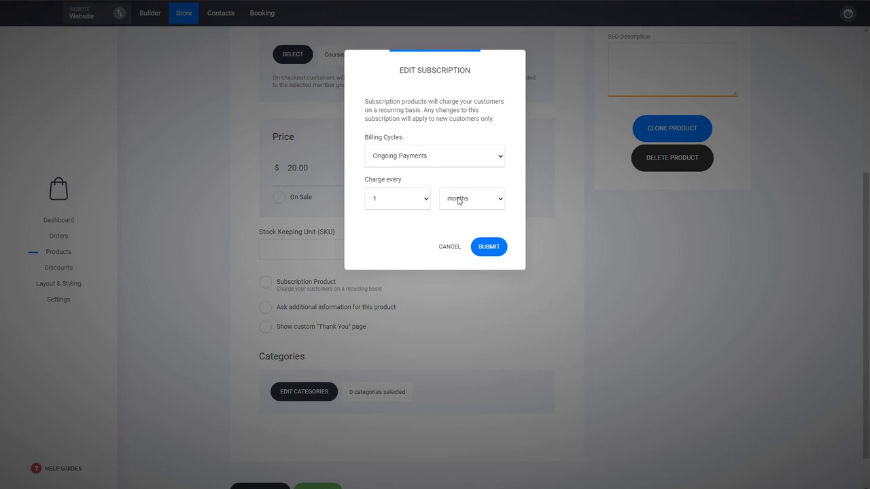
click(487, 250)
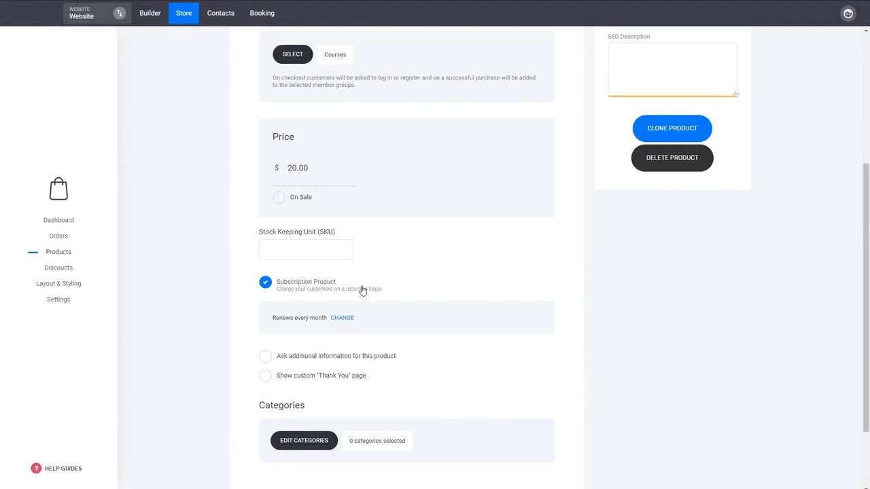
click(318, 287)
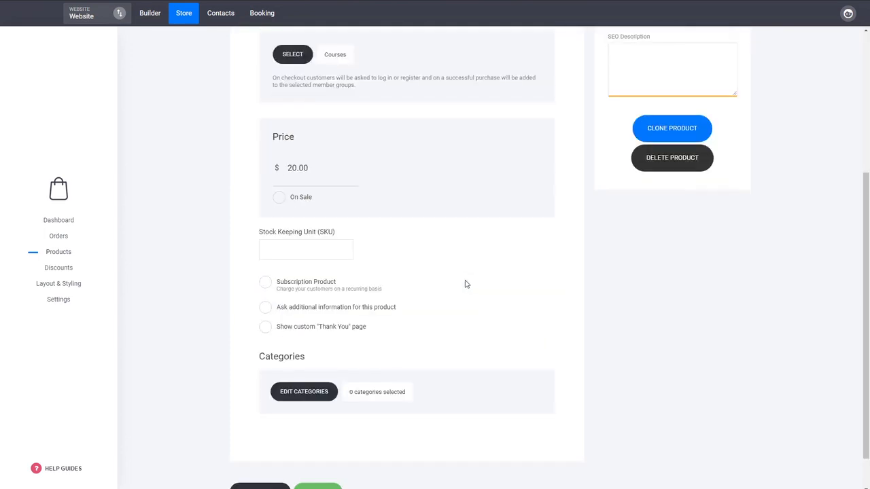
- Put the Membership product in the Yoga category and save the product
click(321, 394)
click(370, 112)
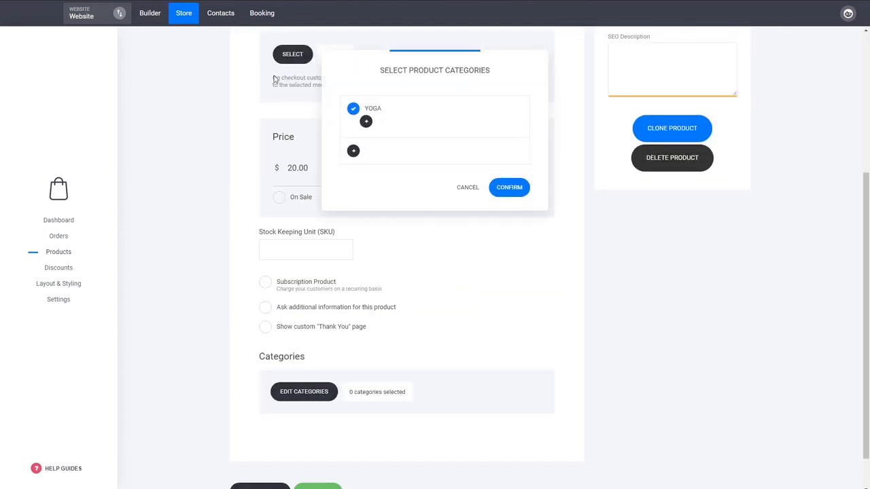
click(509, 187)
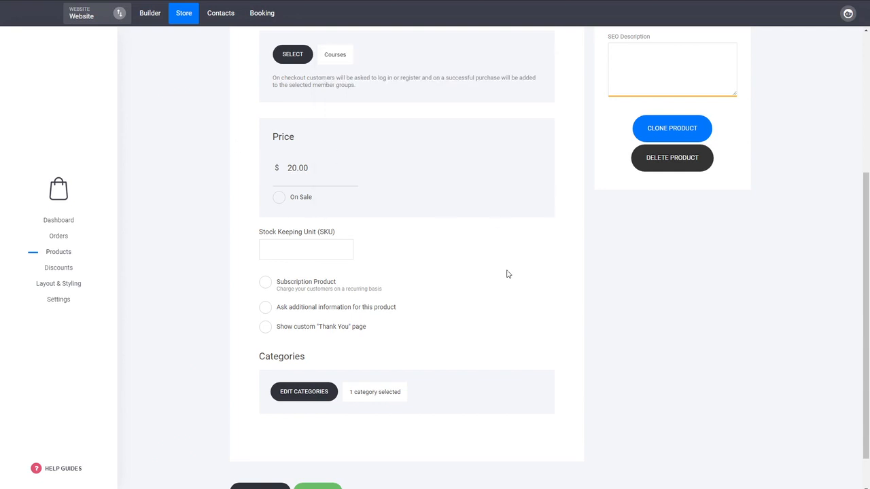
scroll(507, 272, up, 3)
scroll(509, 272, up, 5)
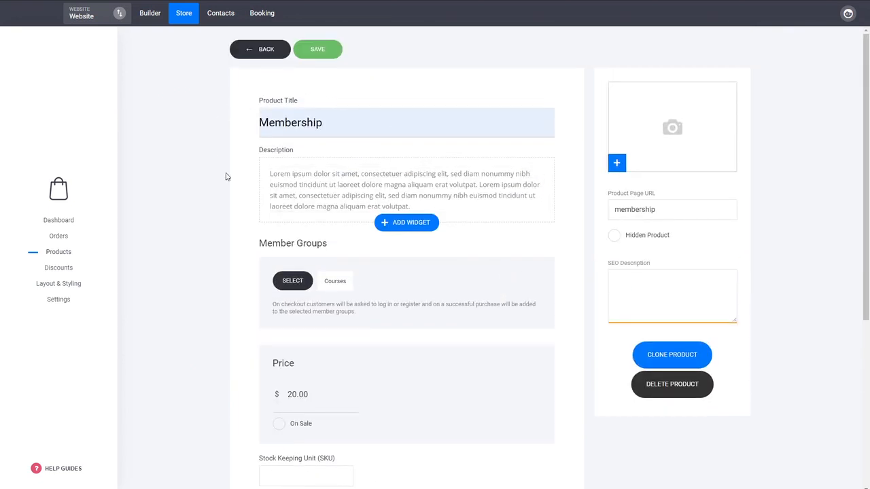
drag(345, 282, 326, 284)
click(239, 340)
scroll(313, 363, down, 4)
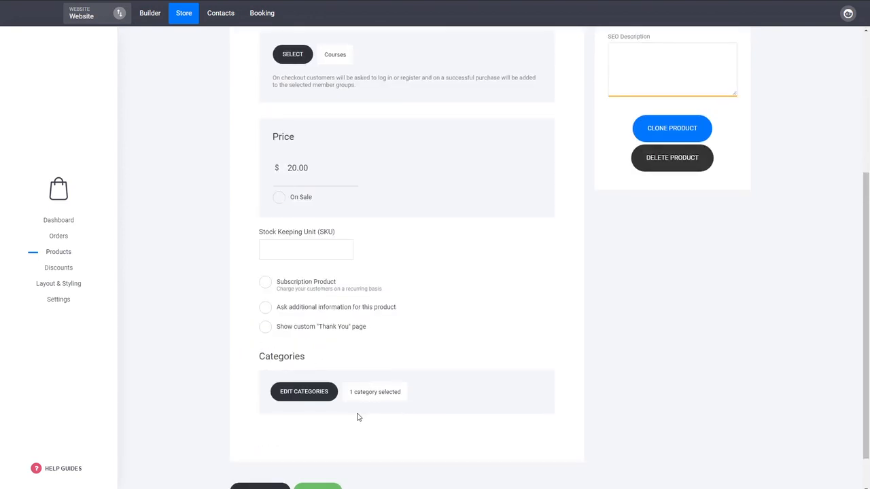
scroll(343, 428, down, 1)
click(318, 448)
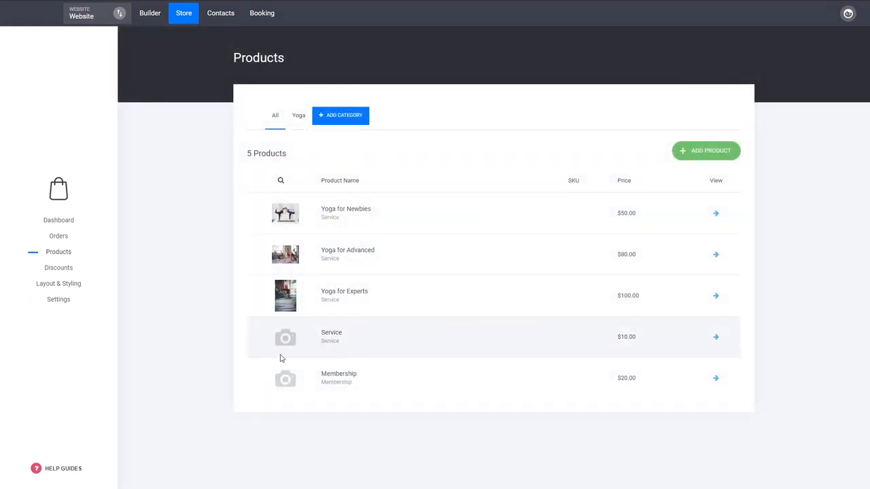
- Examine the store's Stripe payment settings and the list of other payment providers that can be connected
click(67, 307)
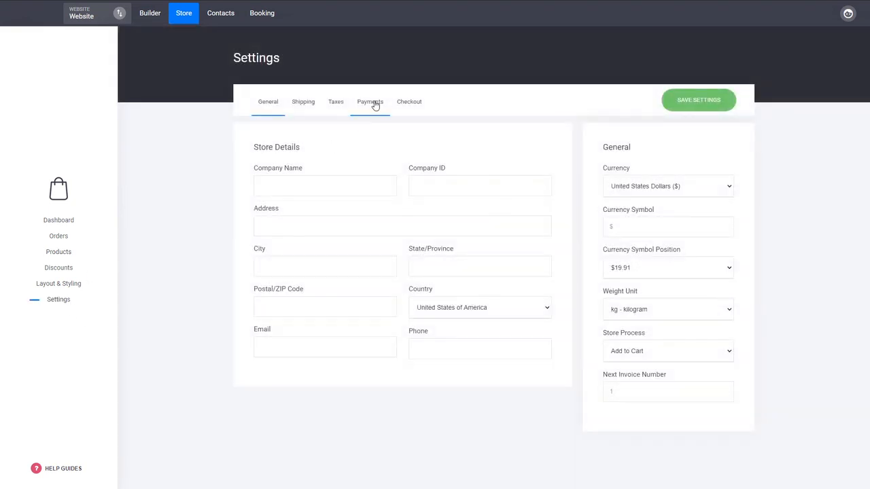
click(375, 105)
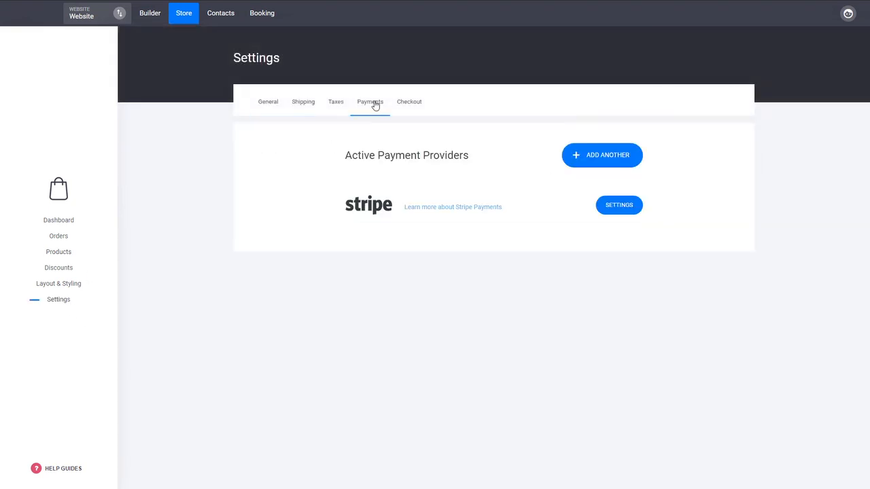
click(619, 208)
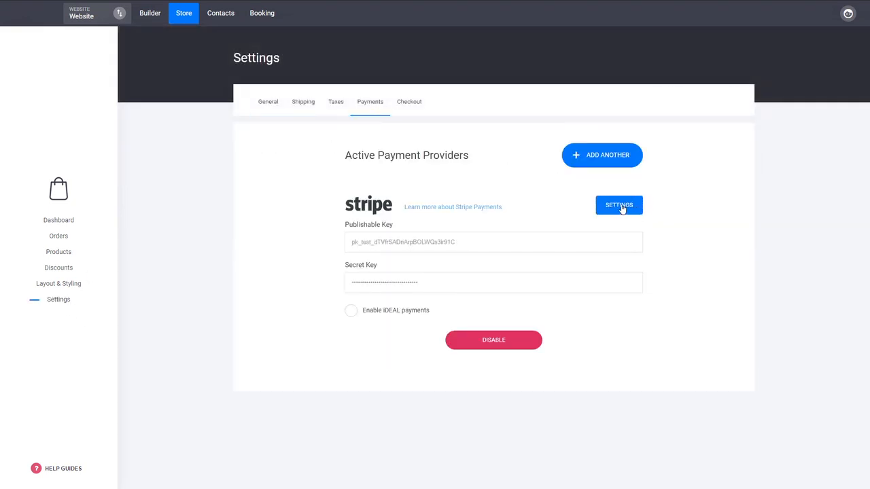
click(621, 208)
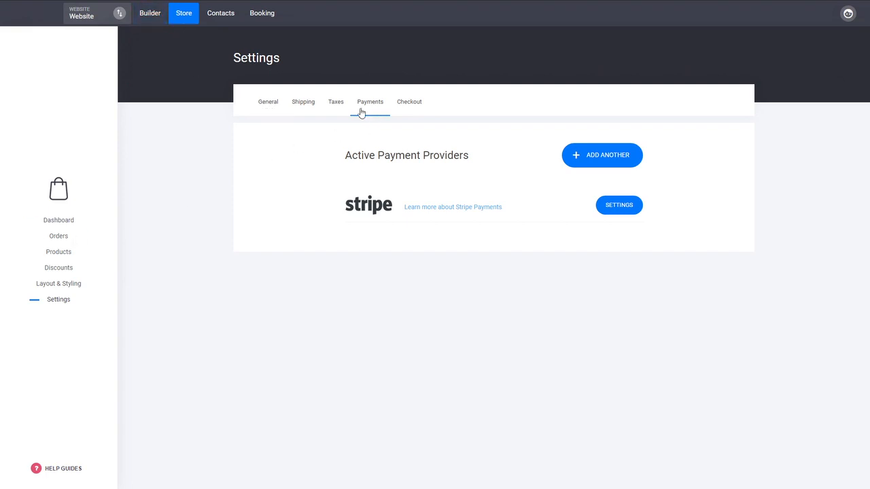
click(579, 157)
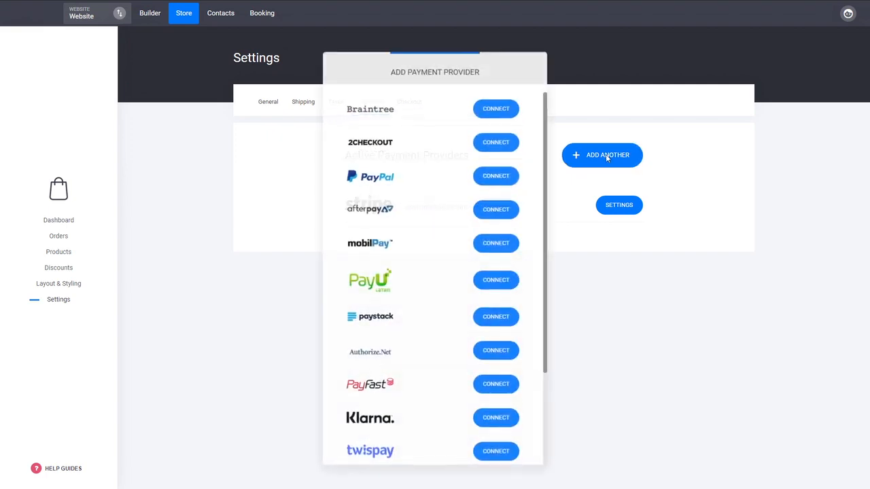
scroll(379, 211, down, 4)
scroll(435, 373, up, 4)
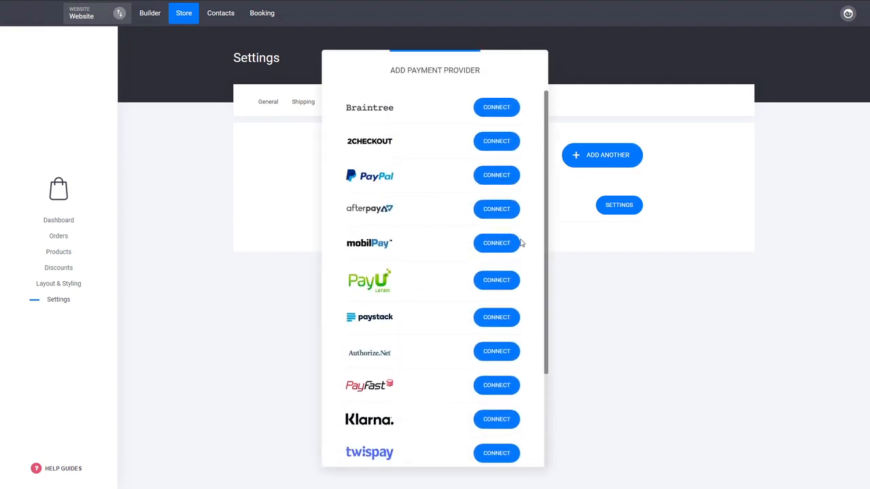
click(665, 306)
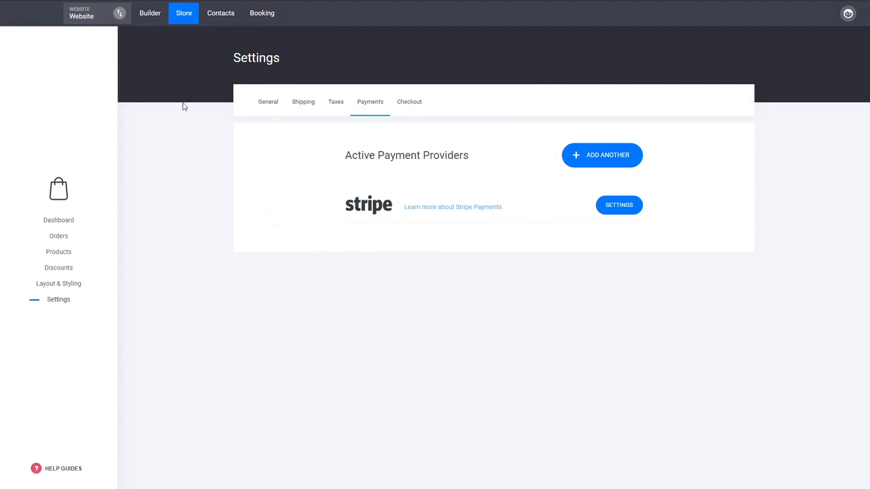
- Start a new page in the website builder and browse the Checkout page templates
click(151, 14)
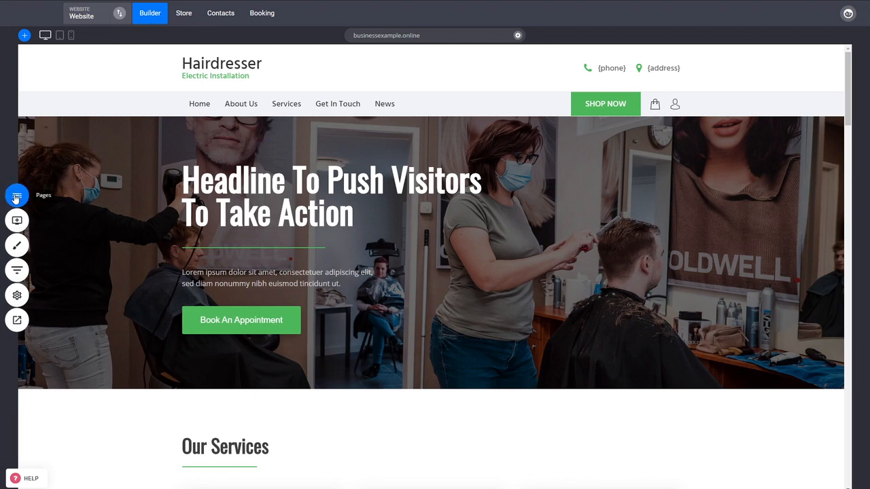
click(16, 198)
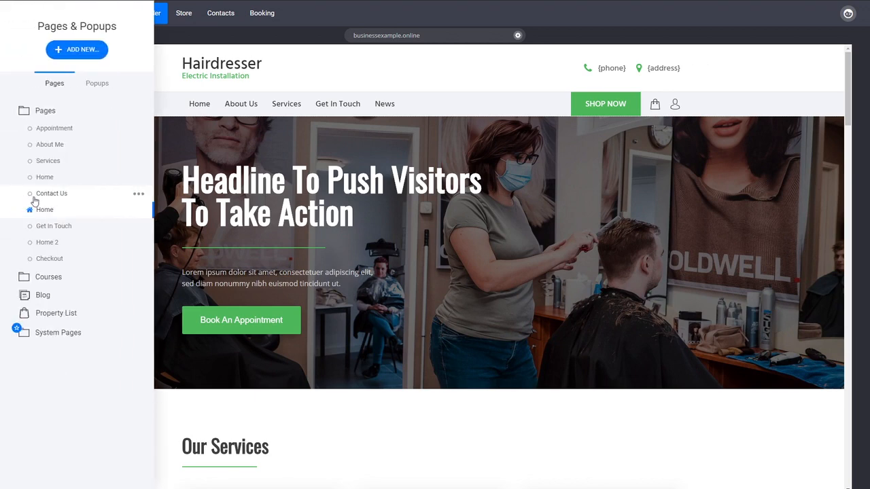
click(83, 57)
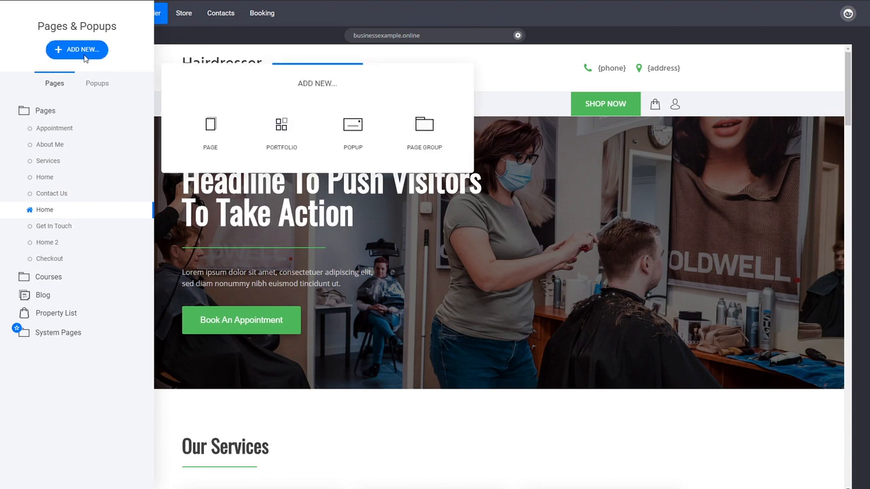
click(210, 125)
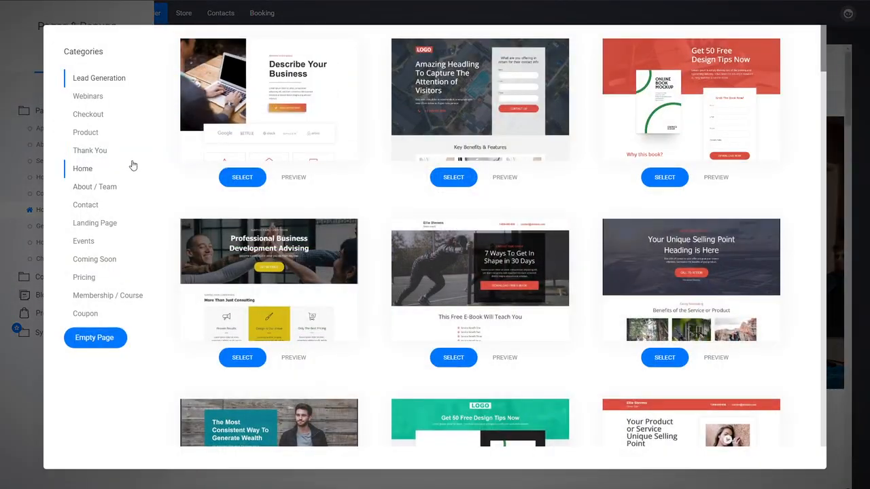
click(91, 119)
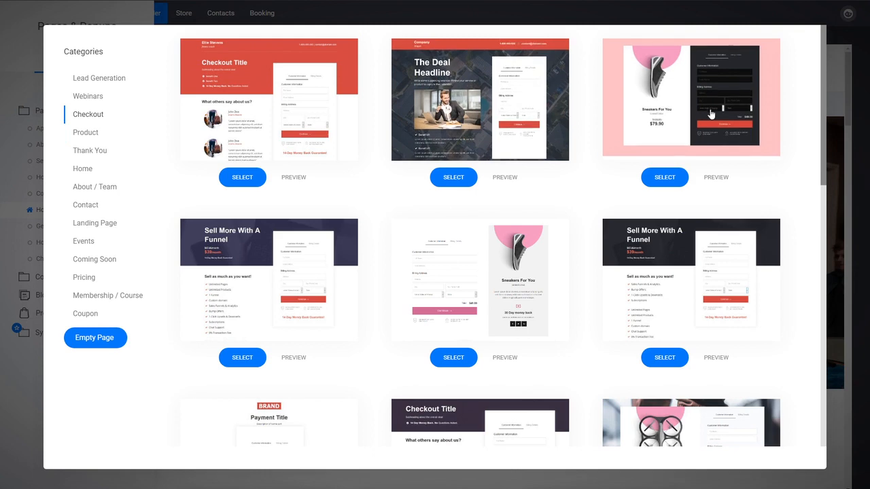
scroll(375, 274, down, 3)
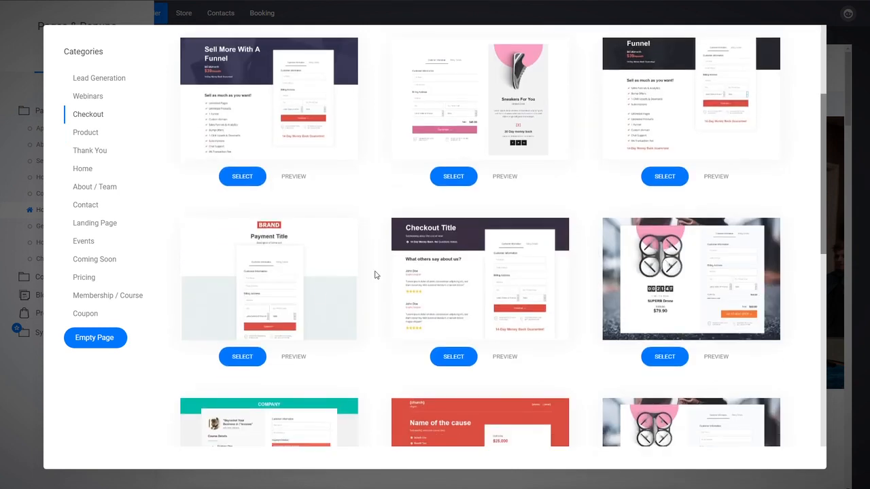
scroll(384, 260, up, 3)
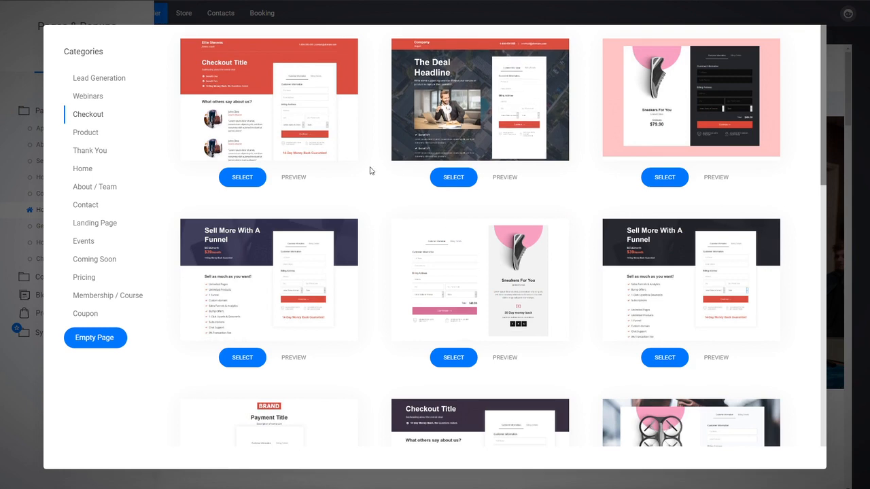
- Create the page from the first red Checkout Title template, name it "Membership Purchase" and place it in the Courses group
click(280, 118)
text(Membership Purchase)
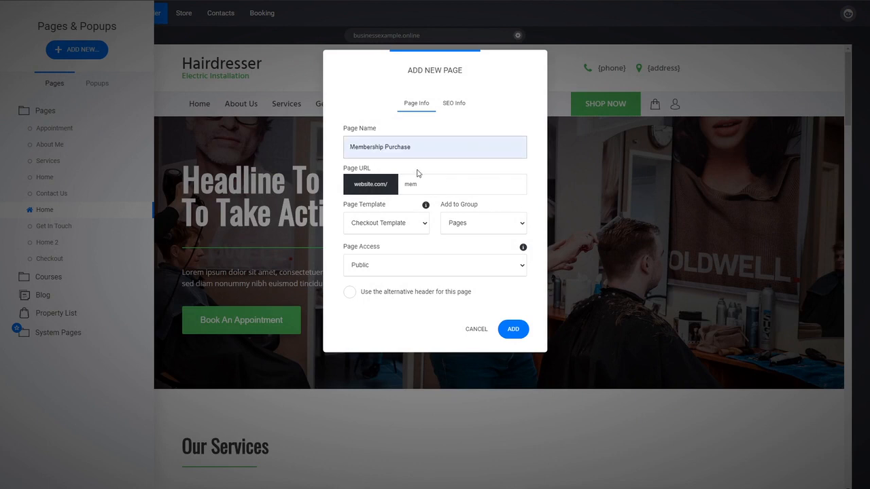
click(415, 171)
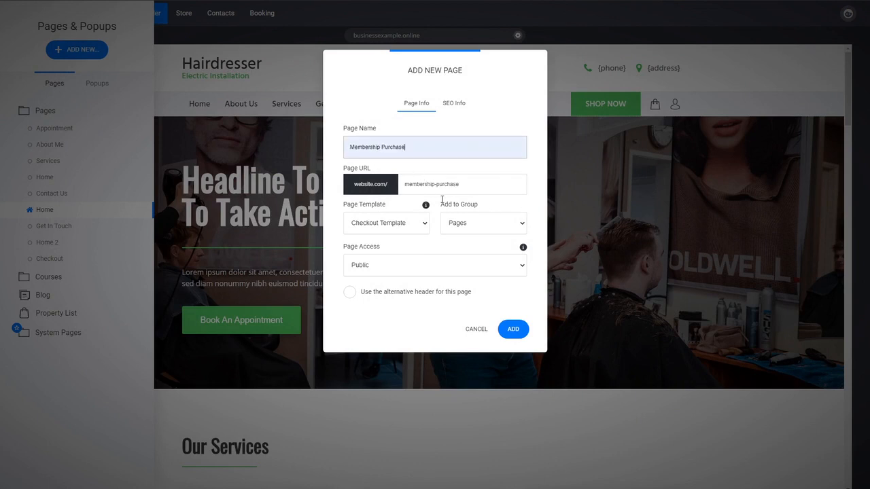
click(468, 250)
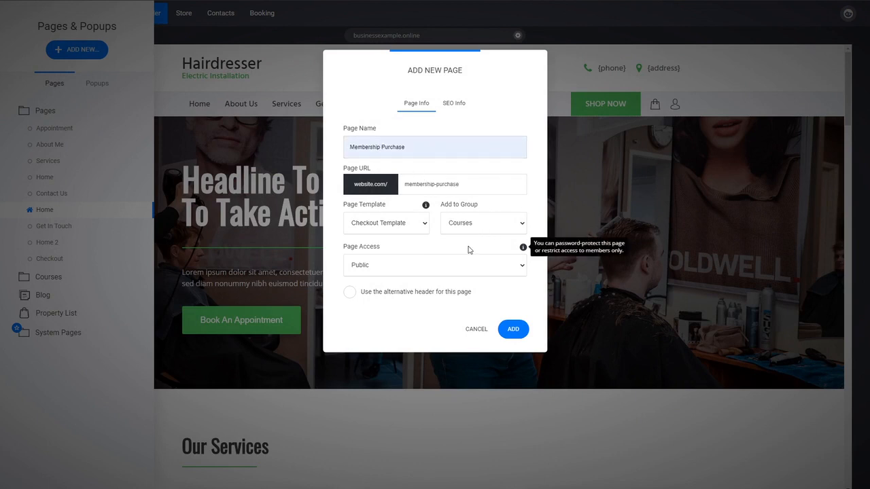
click(512, 331)
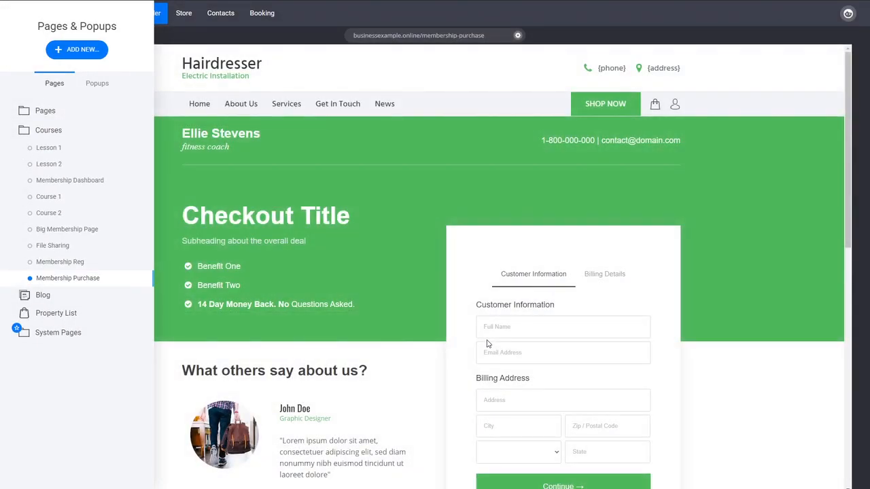
- Review the new Membership Purchase page's layout and find the Checkout widget among the available widgets
click(743, 390)
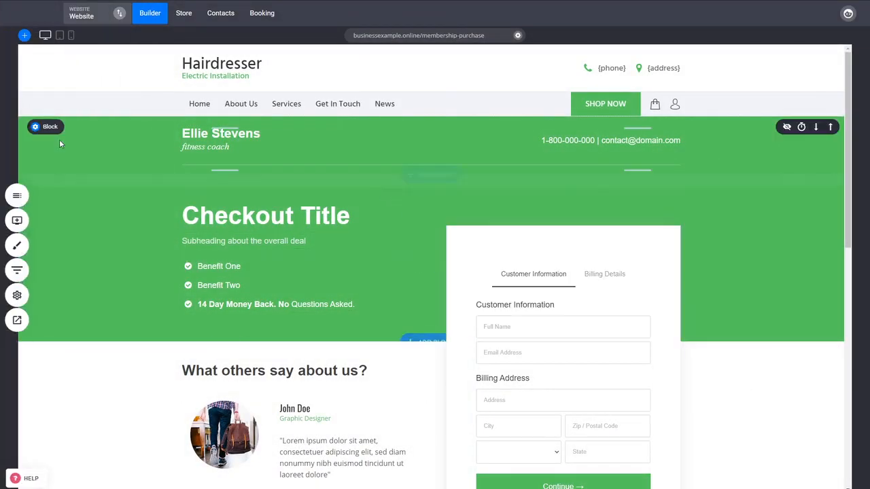
mouse_move(72, 130)
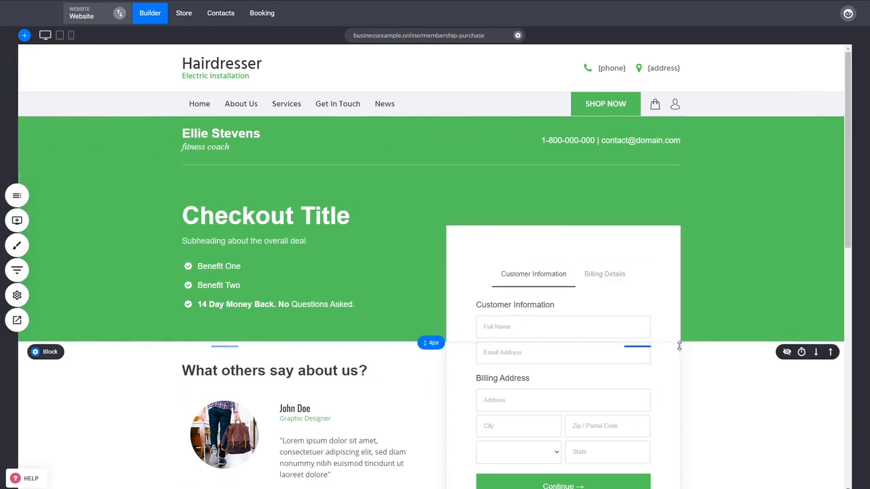
scroll(534, 365, down, 1)
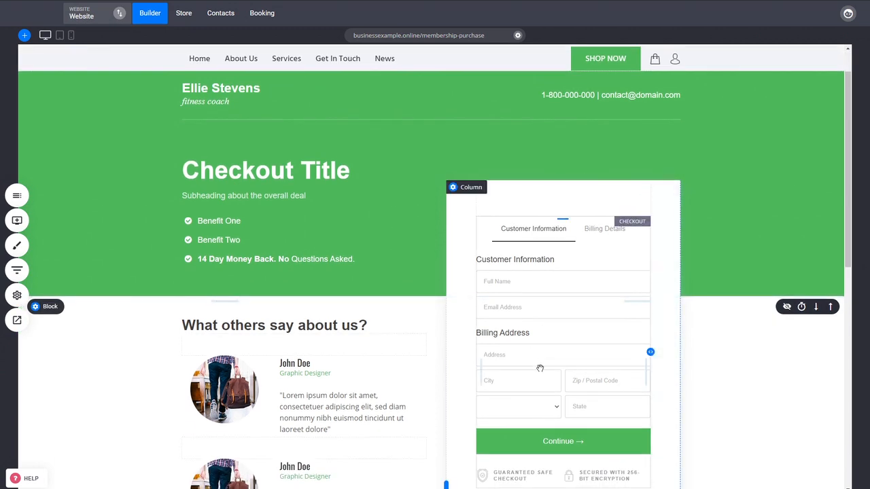
click(17, 220)
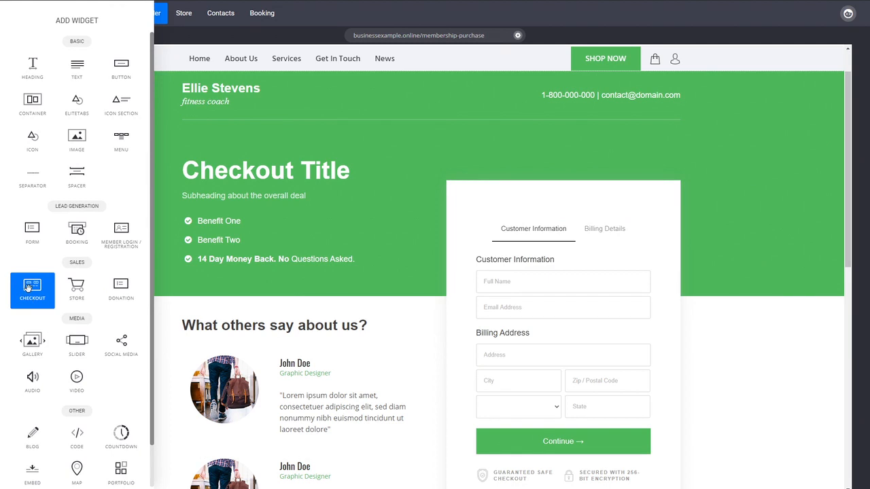
click(723, 417)
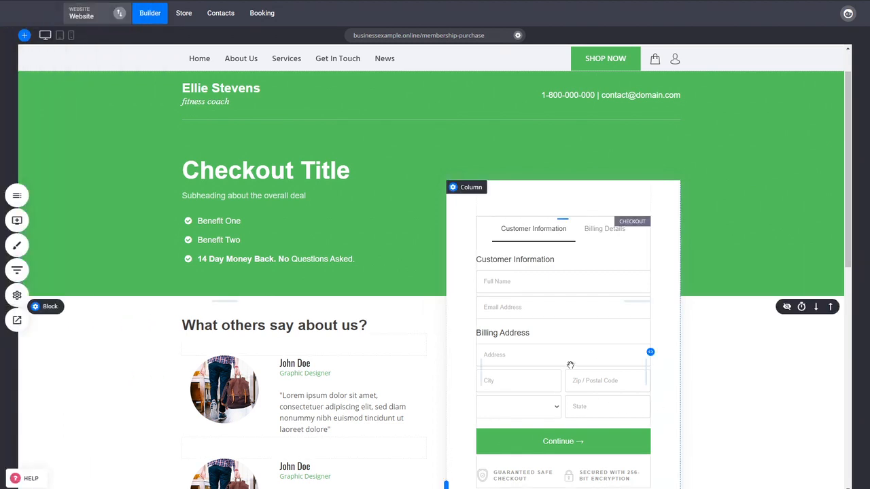
- Assign the Membership product as the main product of the page's checkout form
double_click(571, 367)
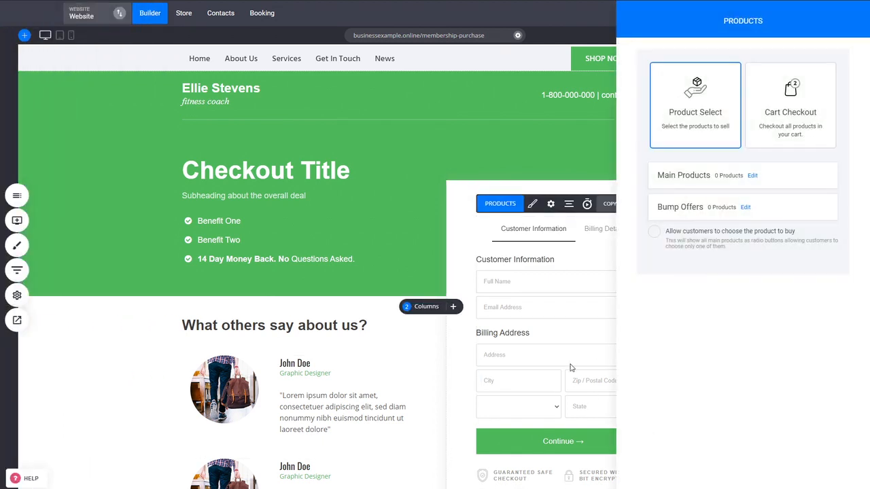
click(570, 365)
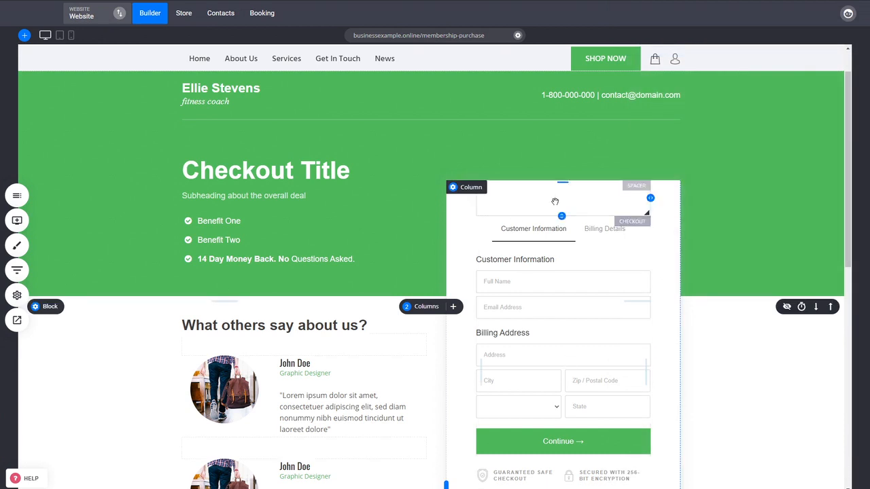
double_click(558, 364)
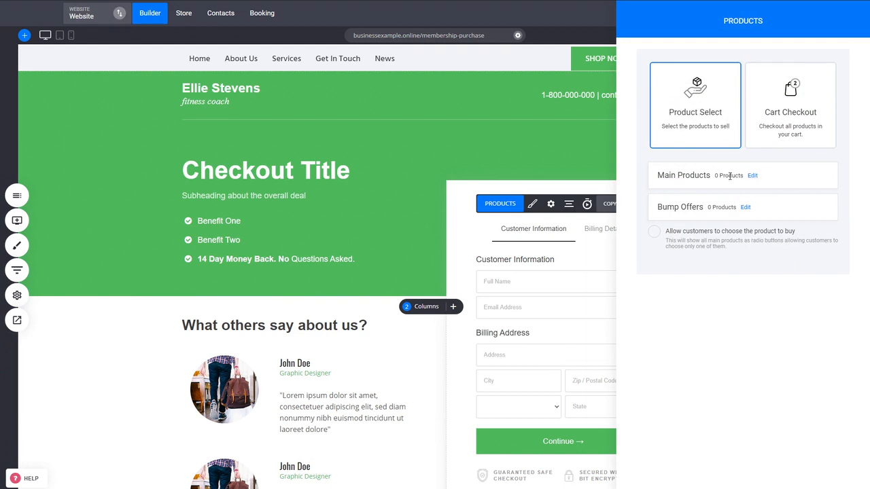
click(752, 177)
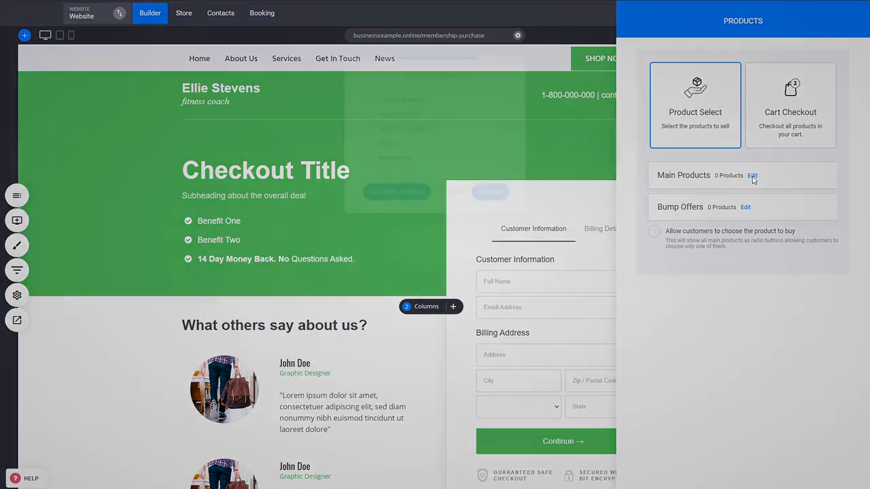
click(383, 165)
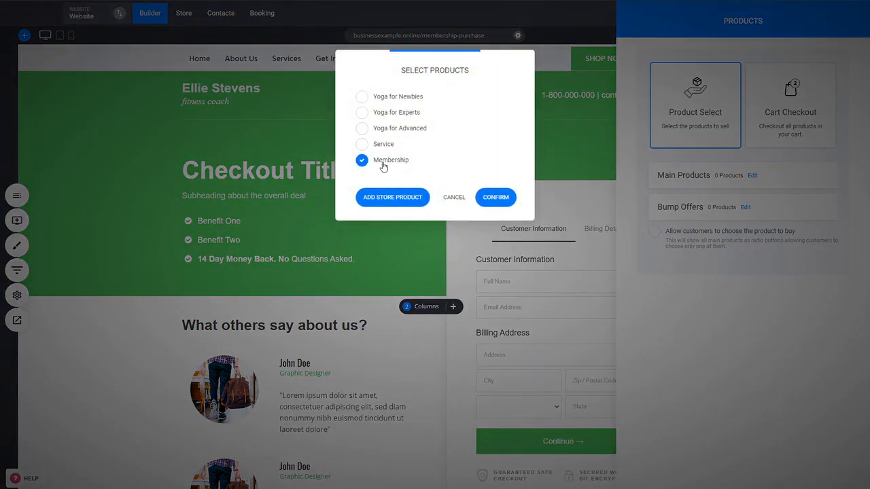
click(495, 197)
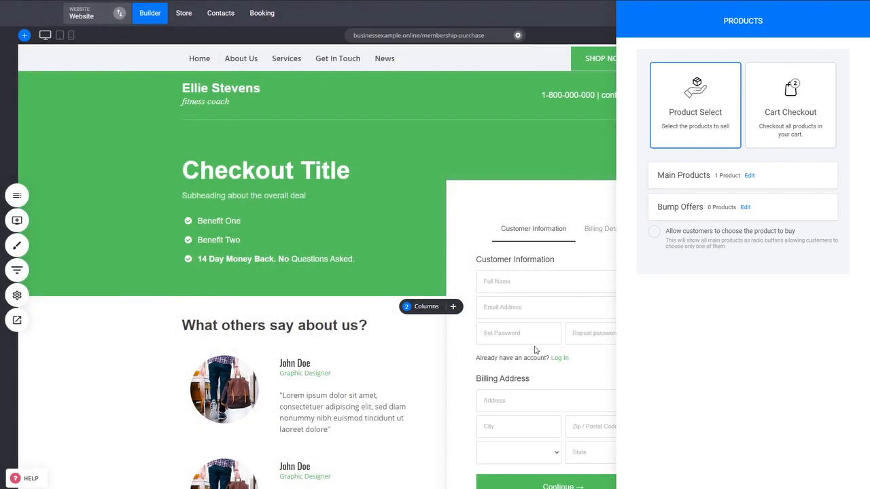
click(541, 327)
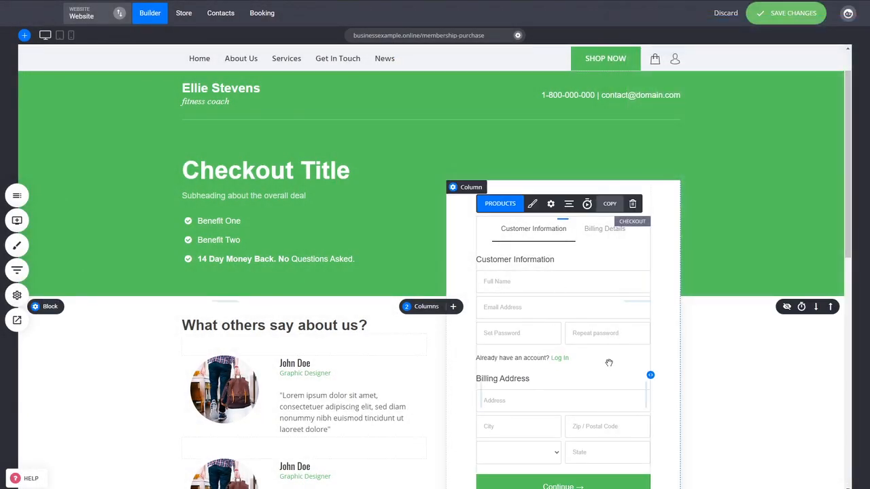
- Set the checkout form not to ask for an address when selling digital goods, services or memberships
click(550, 204)
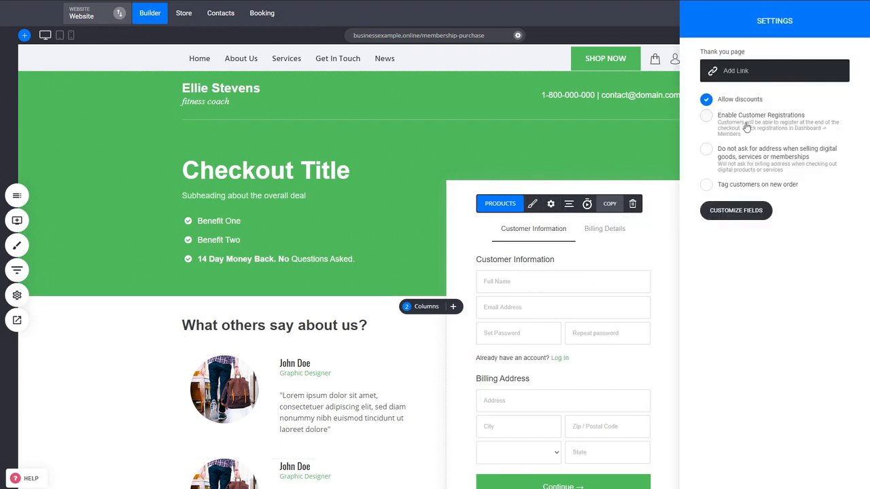
click(759, 162)
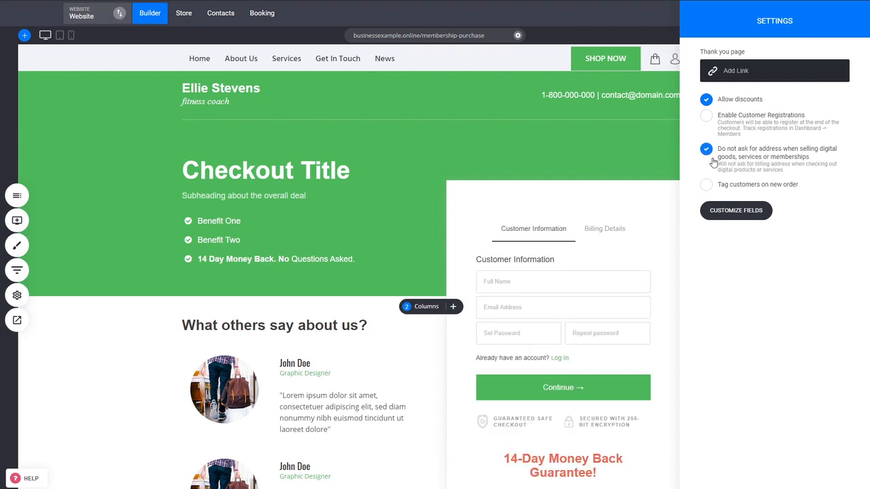
click(573, 331)
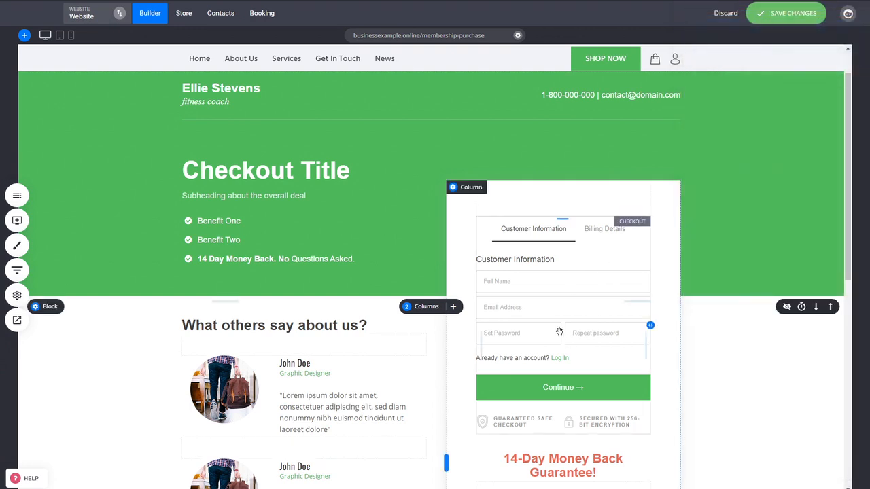
- Switch the checkout form to the 1-Step Checkout layout, check the resulting page and save it
click(533, 203)
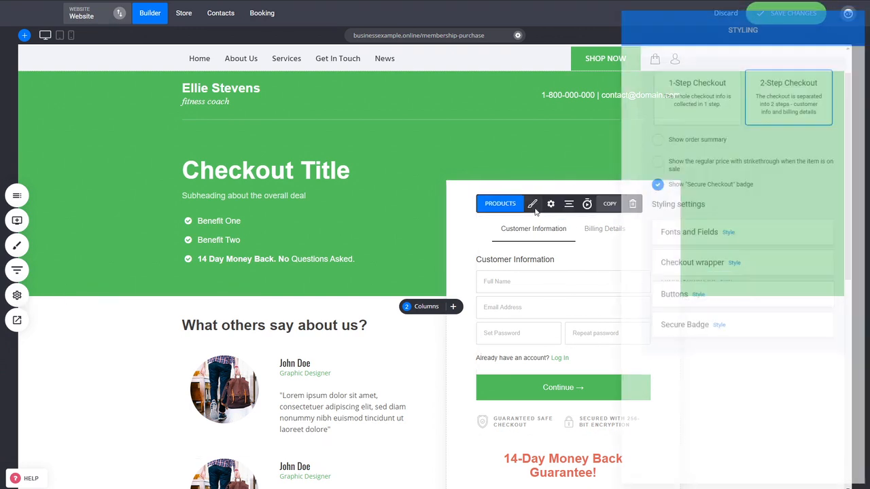
click(664, 109)
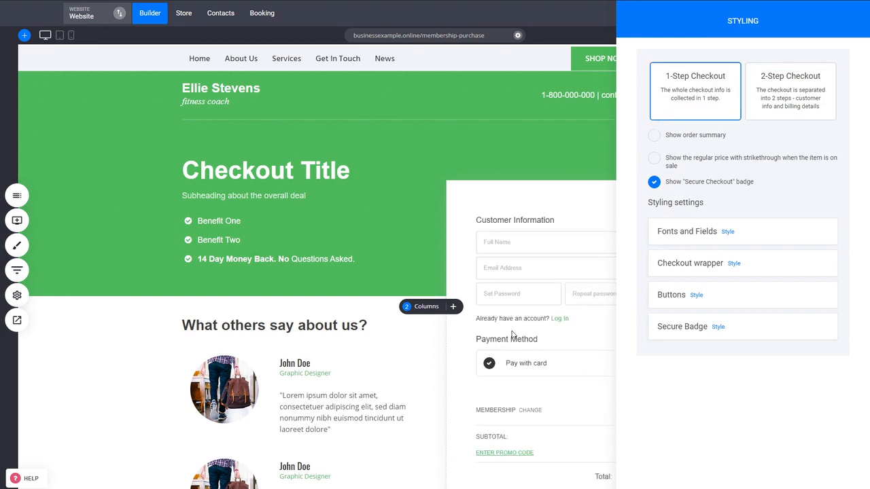
click(544, 327)
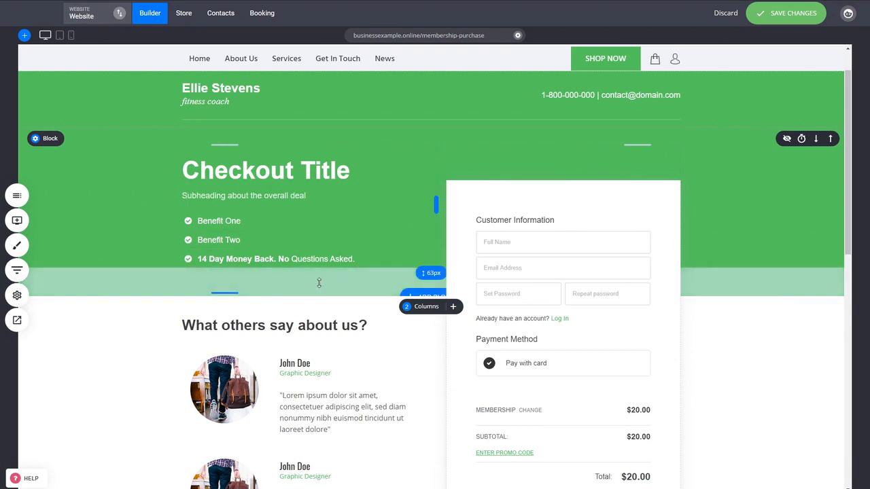
scroll(250, 197, down, 1)
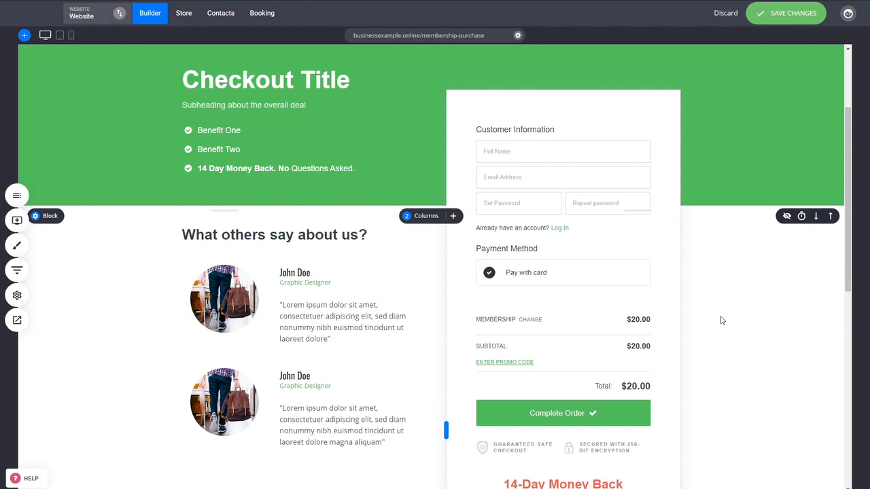
scroll(721, 320, down, 2)
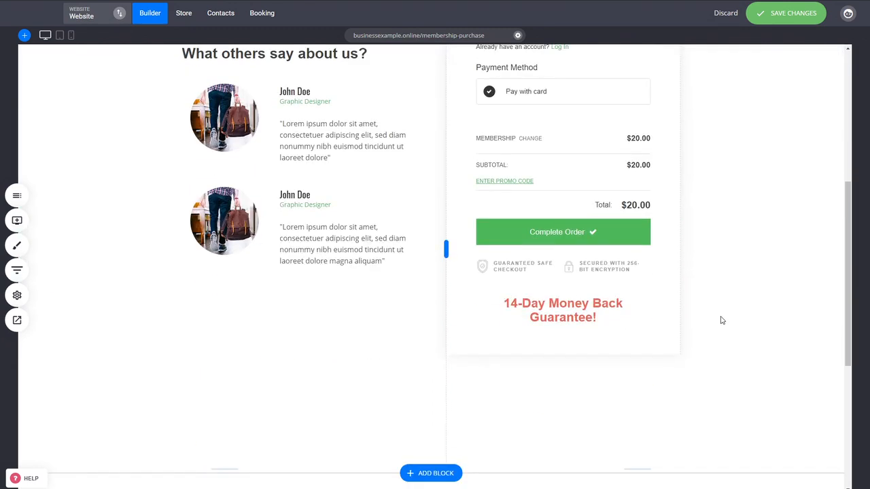
scroll(722, 320, up, 3)
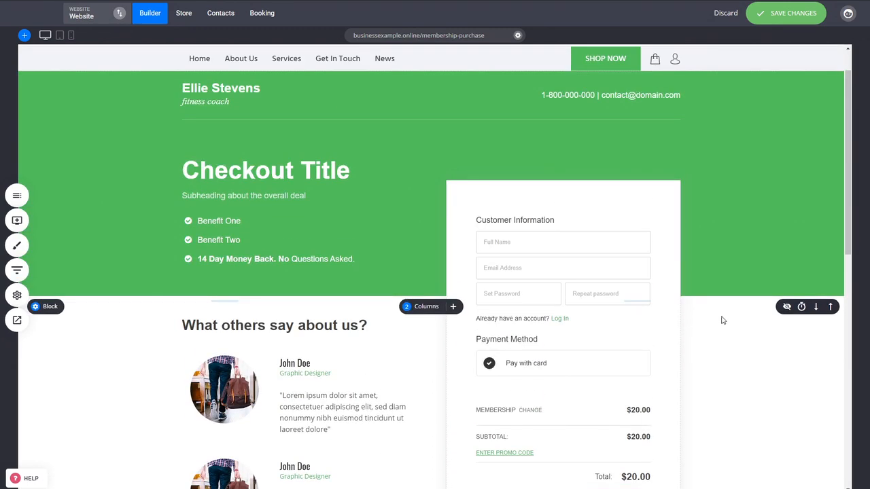
key(ctrl+s)
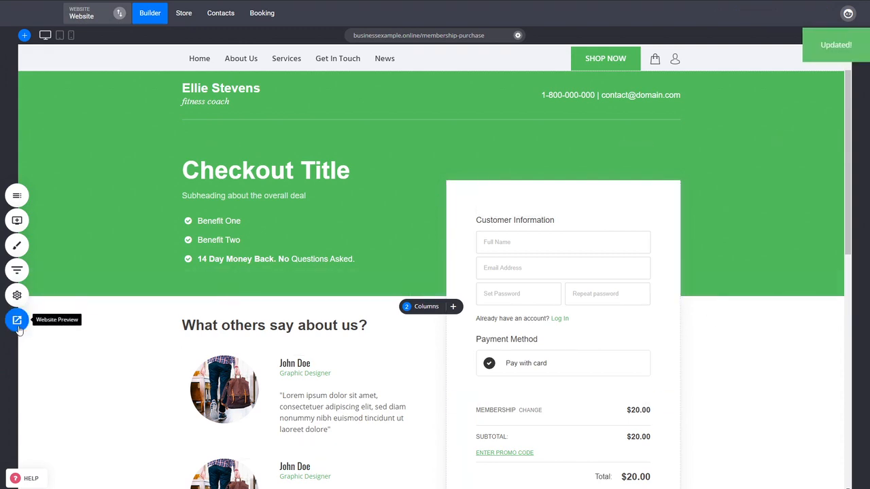
- Preview the live page and complete a test membership order, entering the card number, expiry date and security code
click(17, 320)
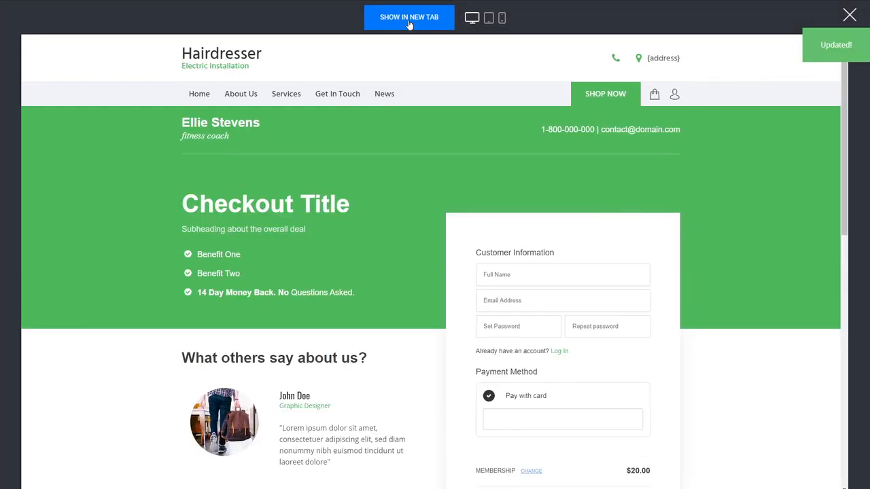
click(408, 19)
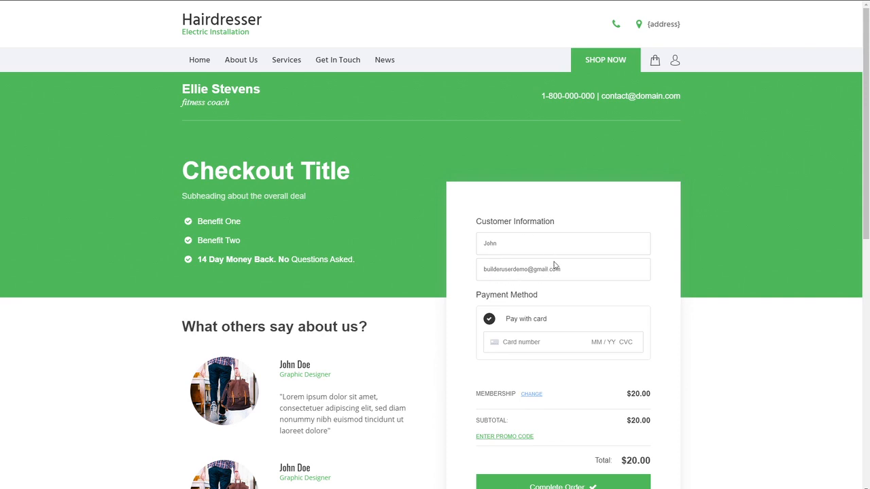
drag(561, 270, 486, 269)
click(630, 292)
click(540, 345)
text(4)
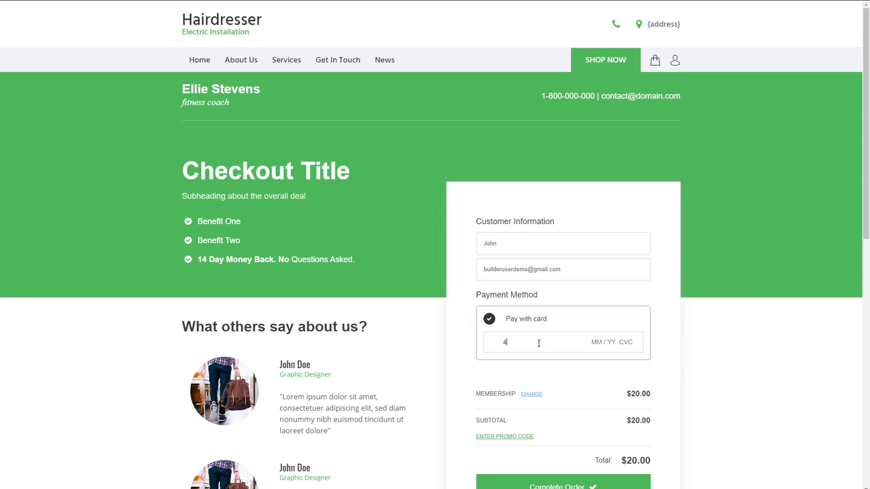
text(242 4242 4242 4242 04 / 24 242)
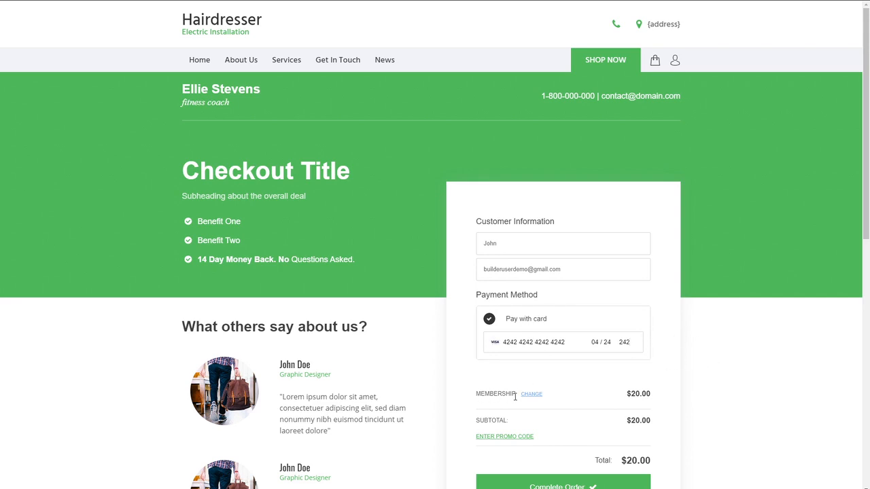
scroll(711, 393, down, 2)
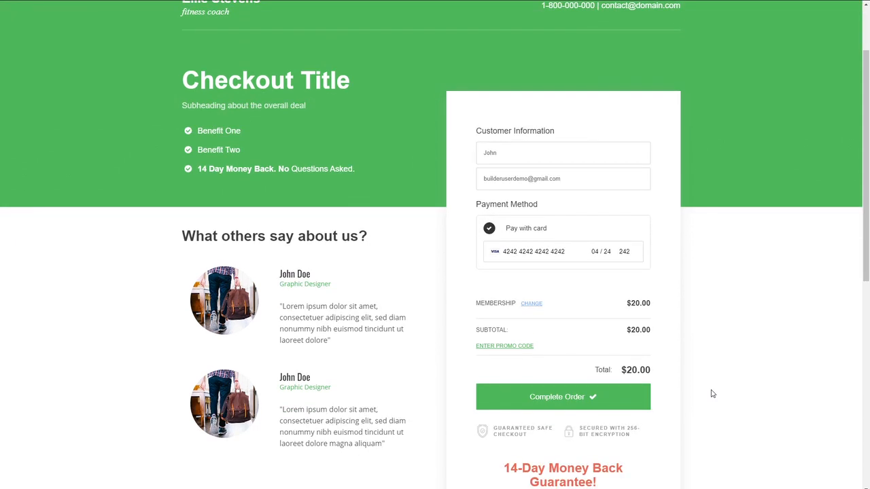
click(570, 403)
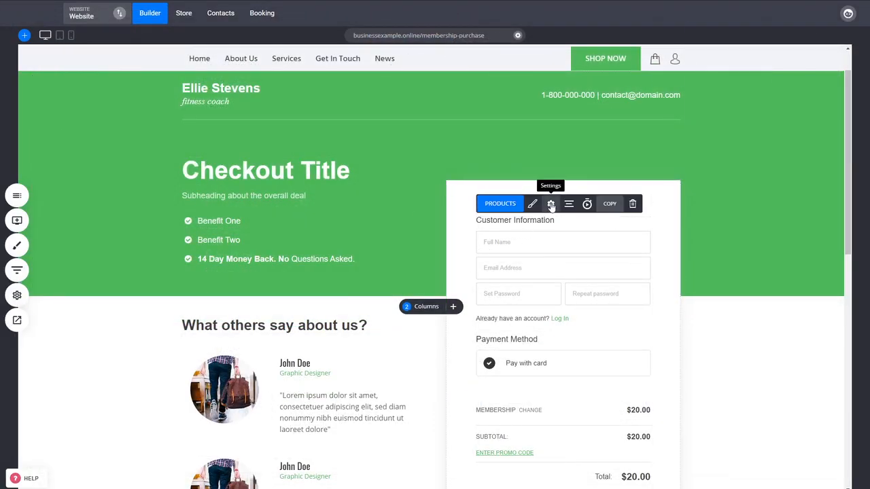
- Link the checkout's thank you page to Membership Dashboard in the Courses group, opening in the same tab, and save the page
click(551, 203)
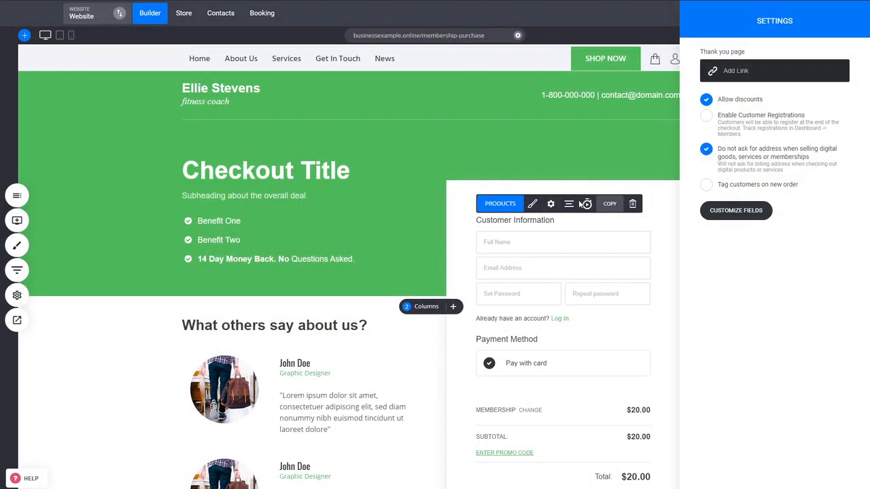
click(746, 72)
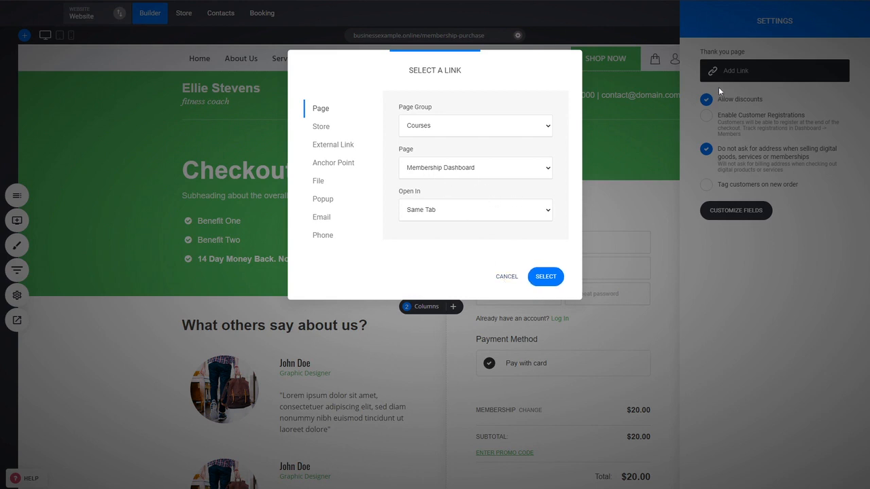
click(546, 276)
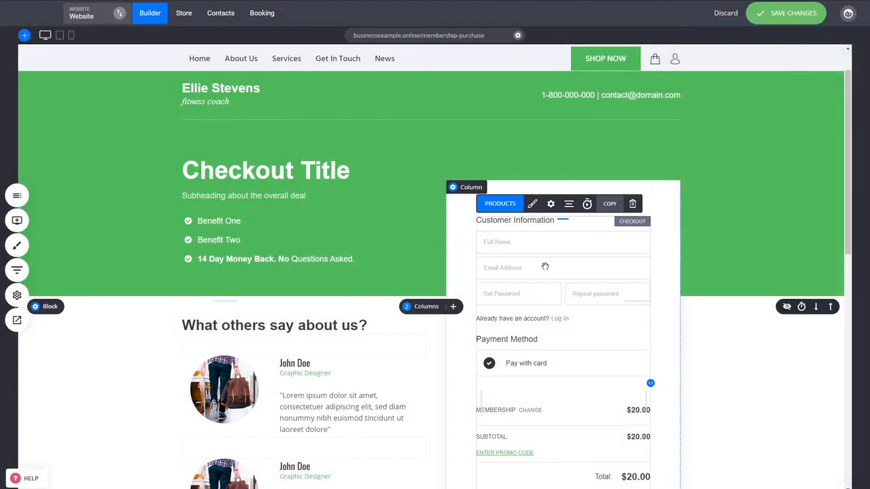
click(550, 204)
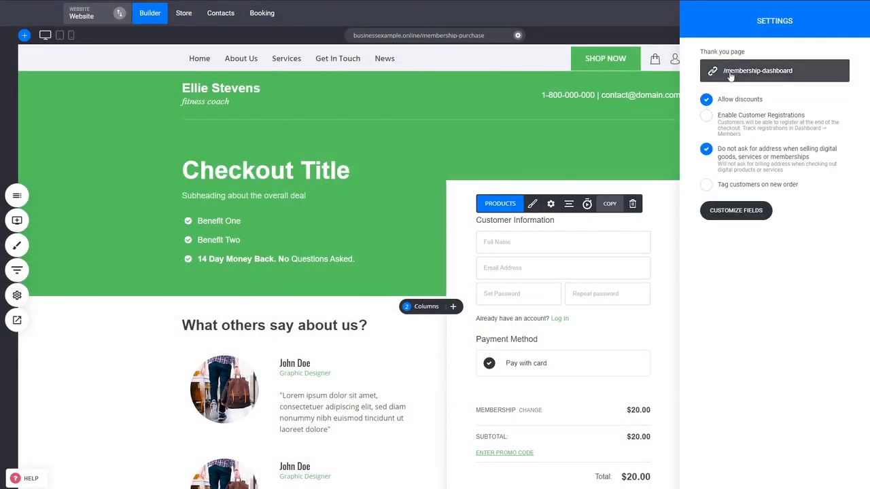
click(604, 283)
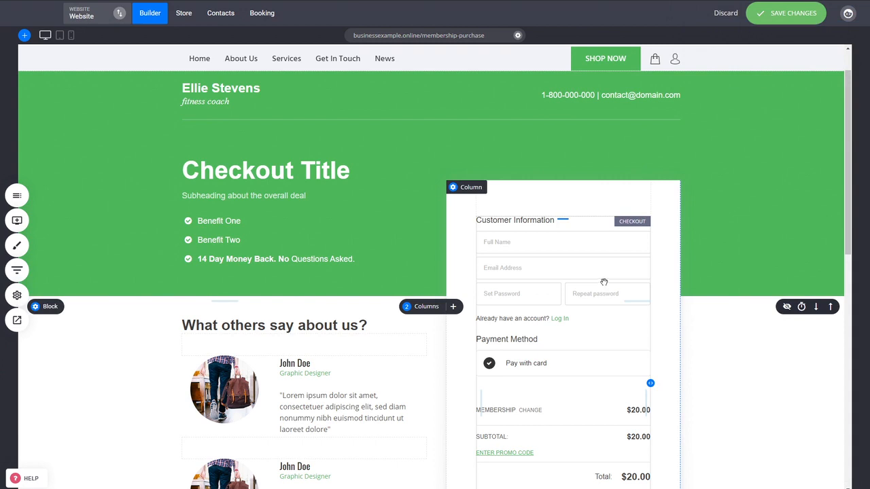
click(785, 13)
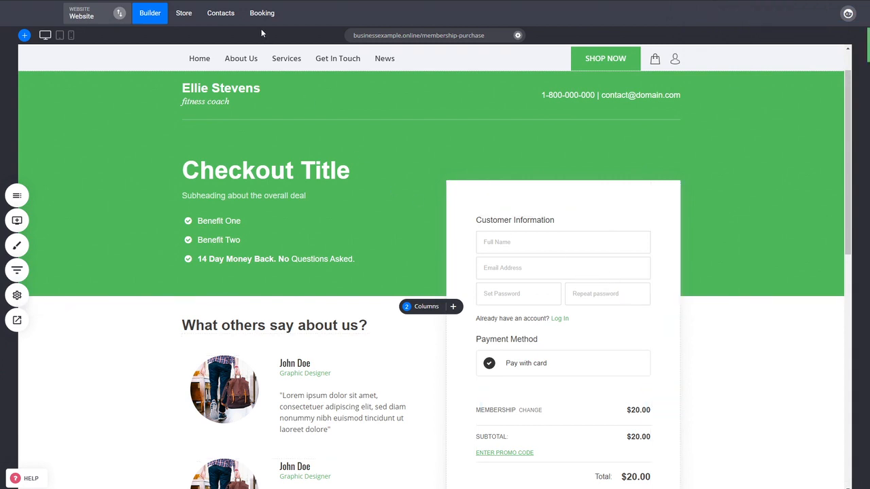
- Check the buyer's contact record for the membership order details and assigned member groups, and return to the contacts list
click(216, 21)
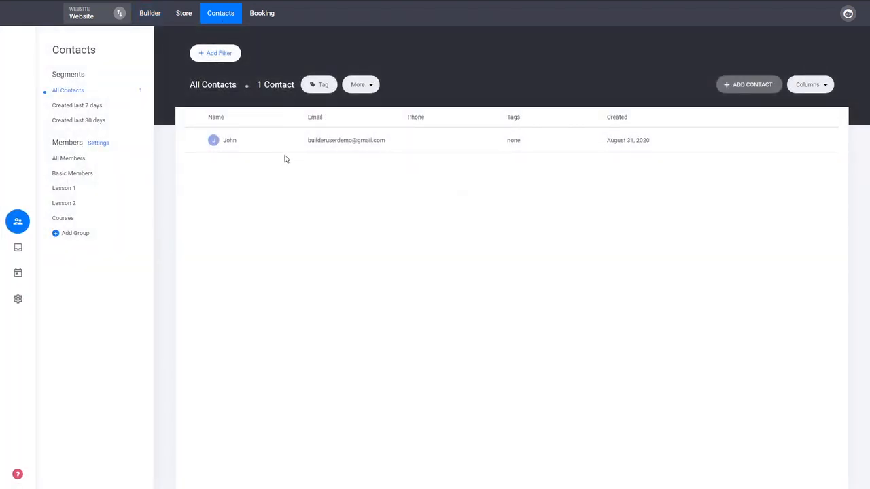
click(327, 143)
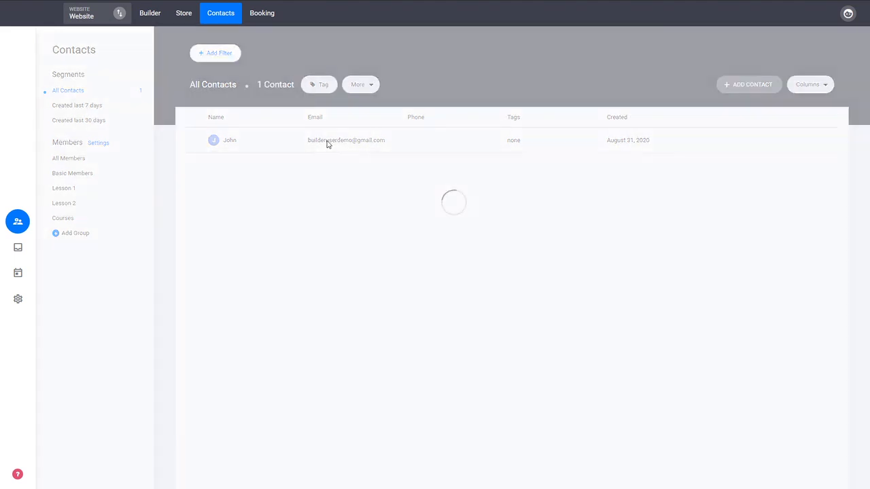
click(479, 127)
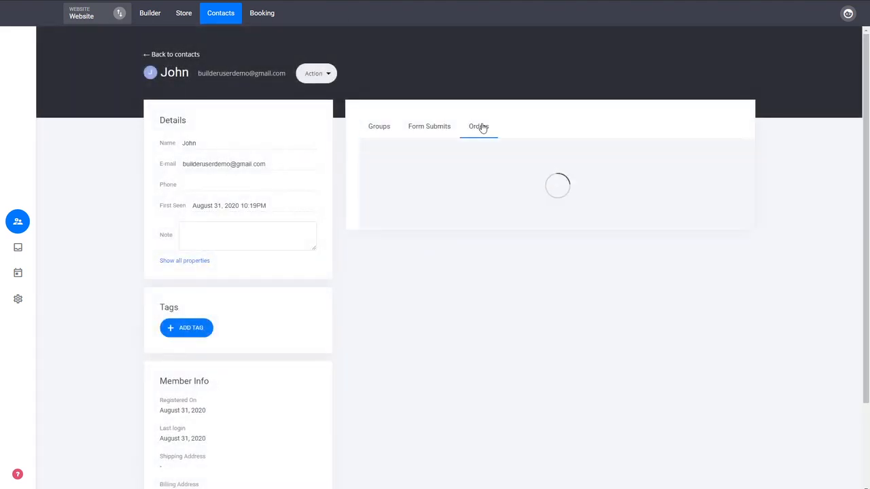
click(534, 198)
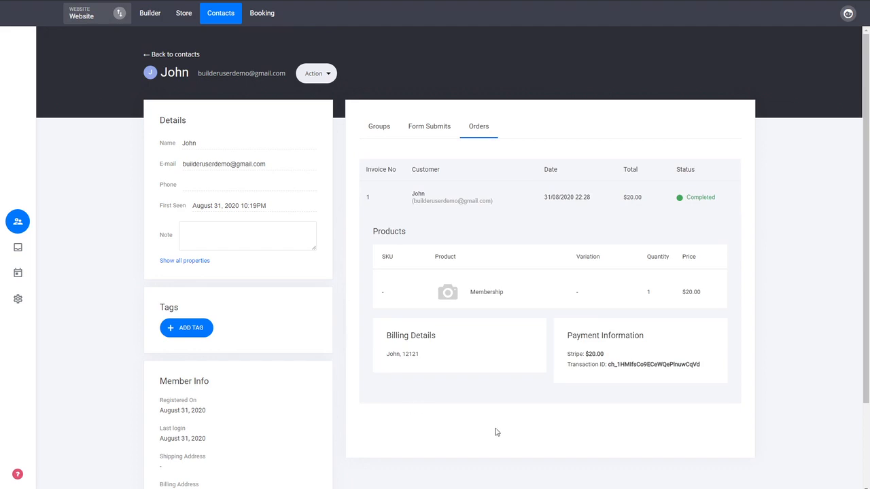
click(483, 202)
click(381, 128)
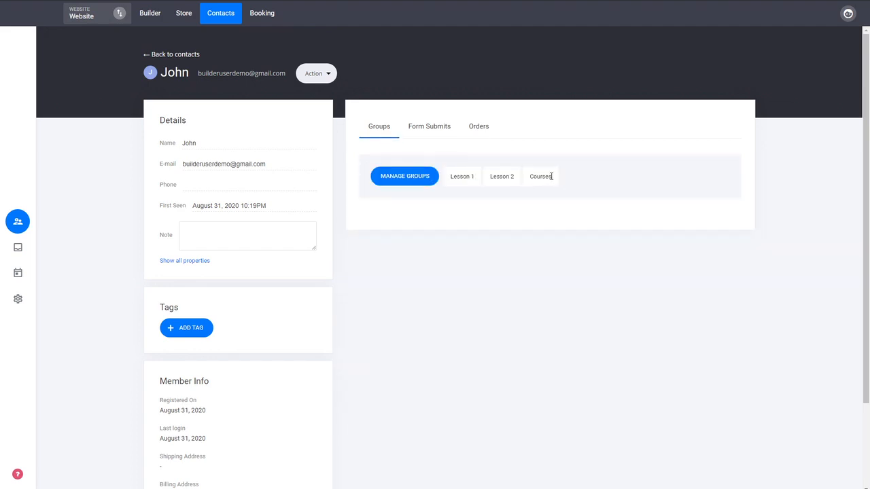
click(170, 58)
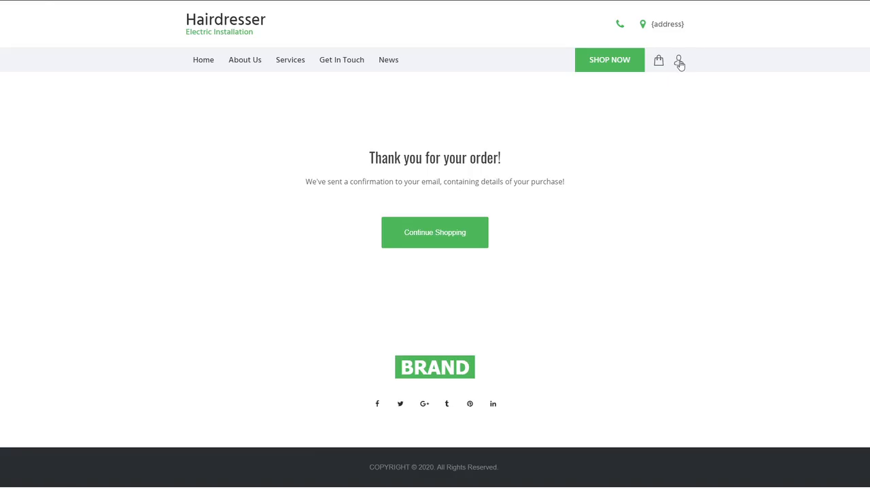
- On the live site, open the member's account, view the membership order's details in Order History, and show My Membership
click(678, 62)
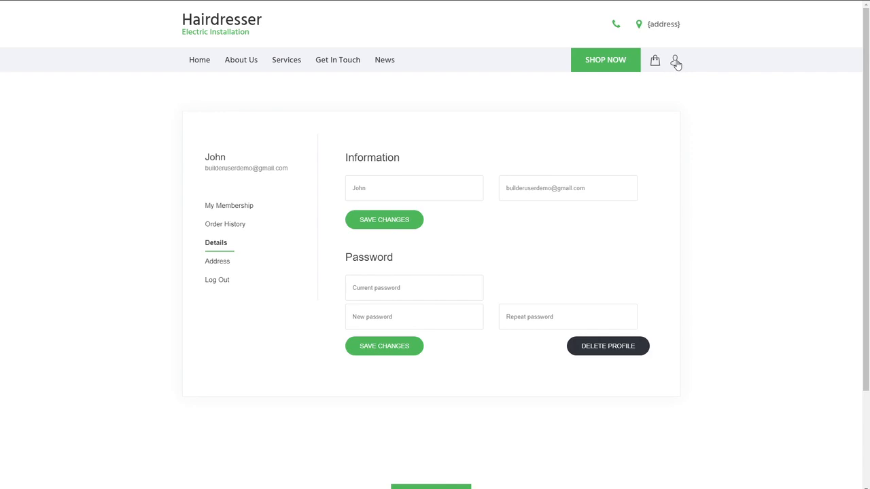
click(228, 230)
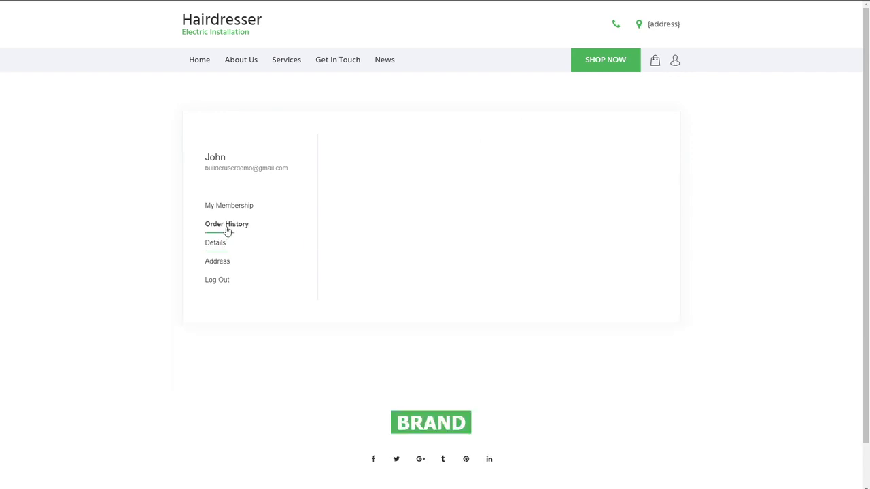
click(467, 190)
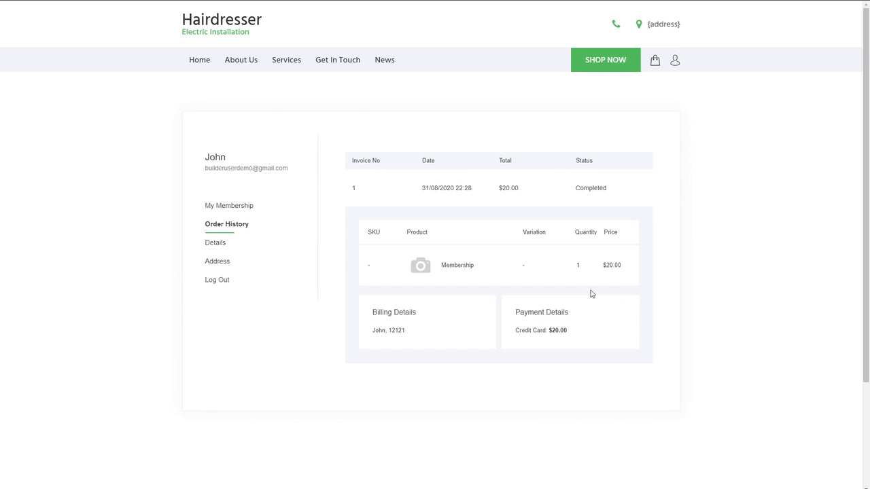
click(233, 208)
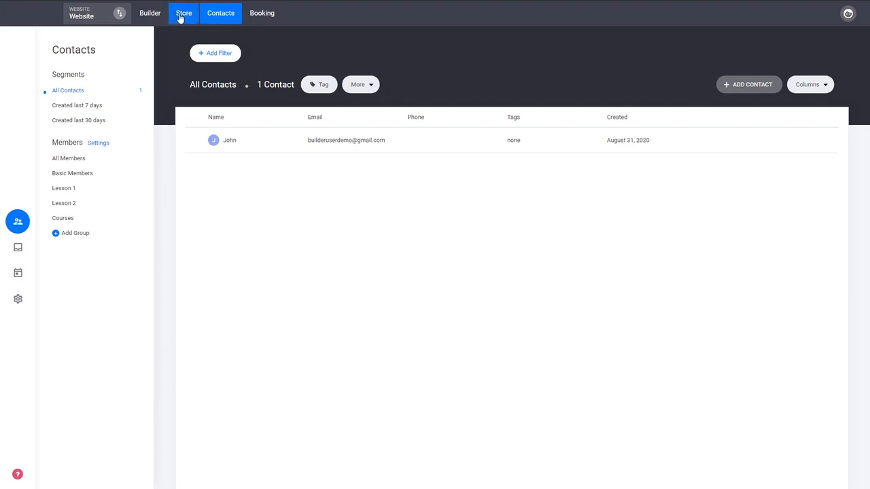
- Open the Membership Dashboard page from the Courses group in the website builder
click(154, 14)
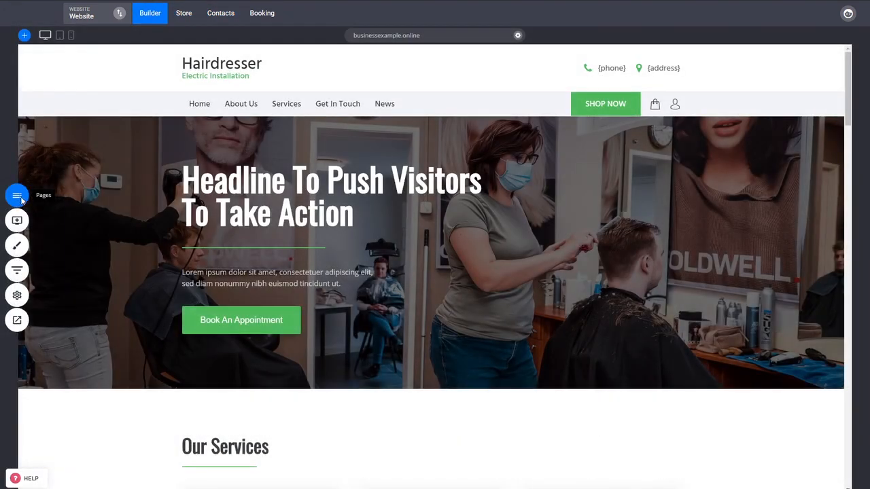
click(17, 197)
click(60, 277)
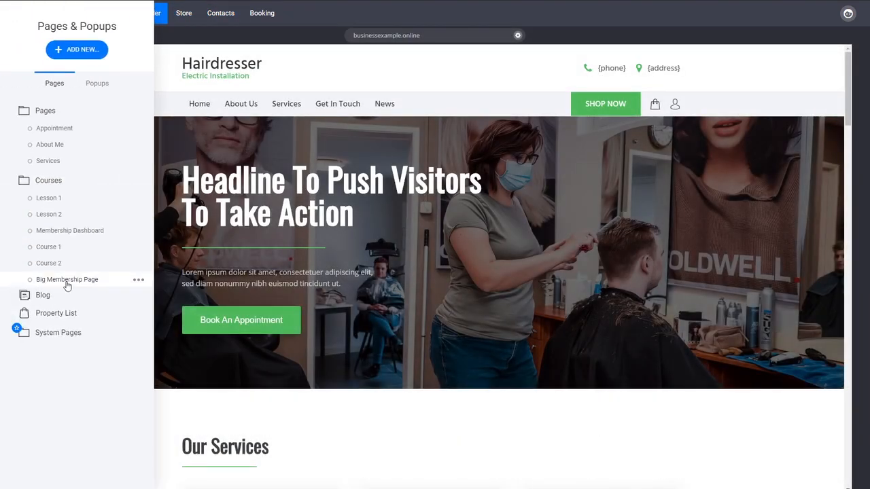
click(71, 180)
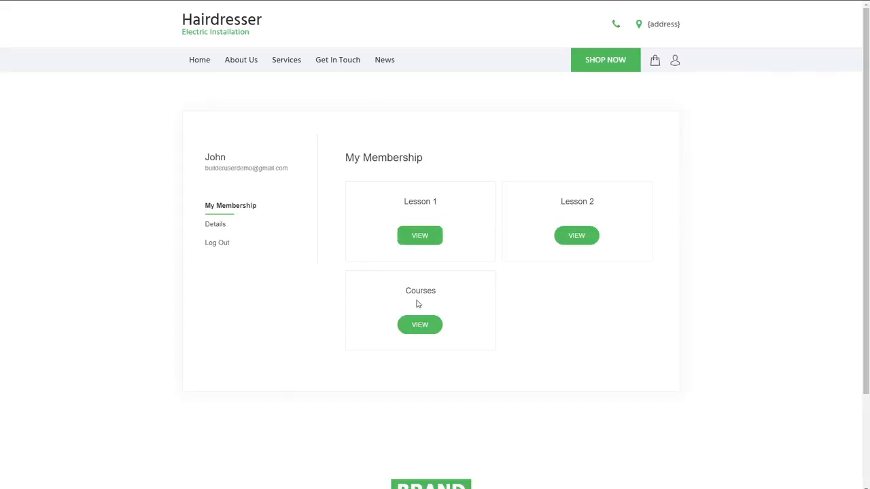
- View the Courses membership on the live site and compare its greeting with the {member.first_name} placeholder in the builder's heading
click(419, 326)
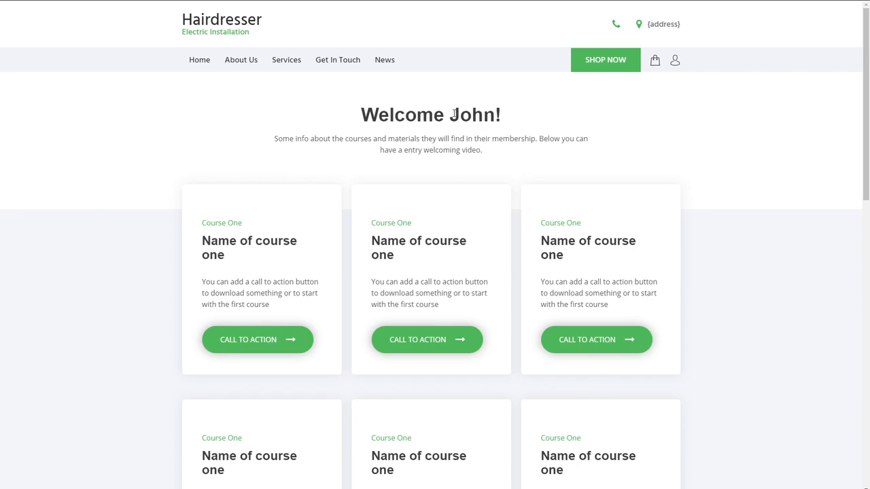
drag(453, 115, 492, 117)
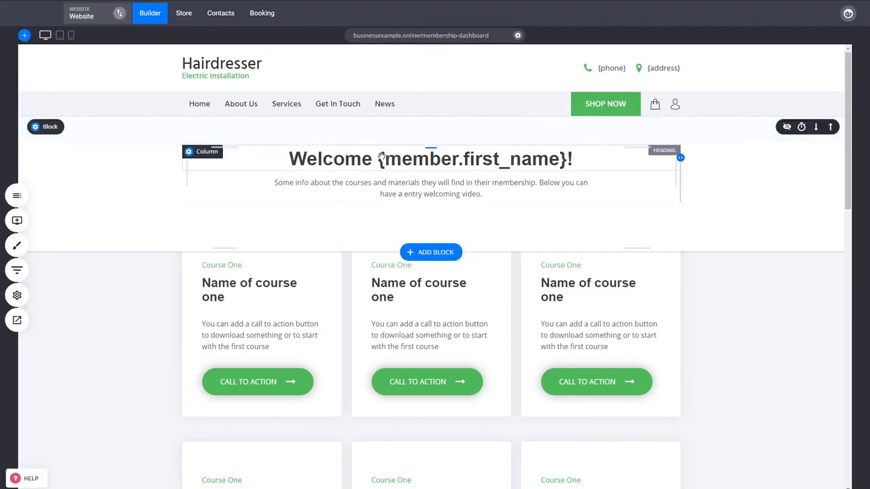
click(377, 158)
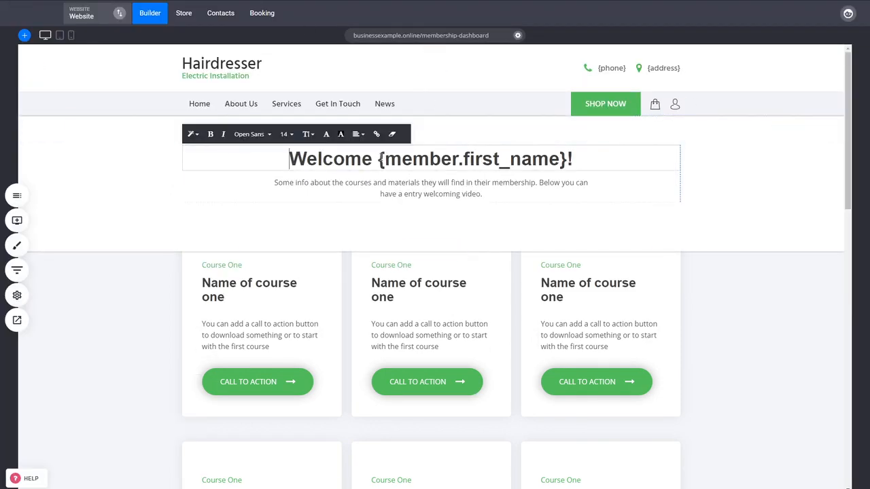
drag(377, 158, 571, 158)
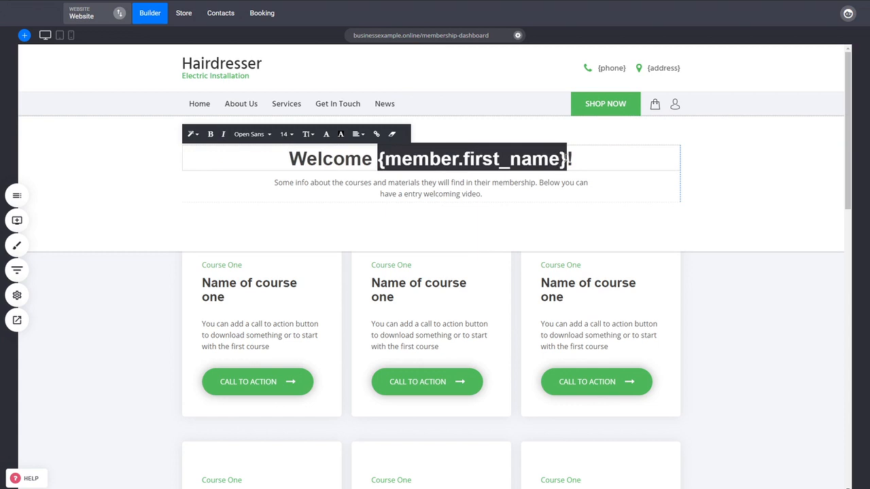
click(699, 343)
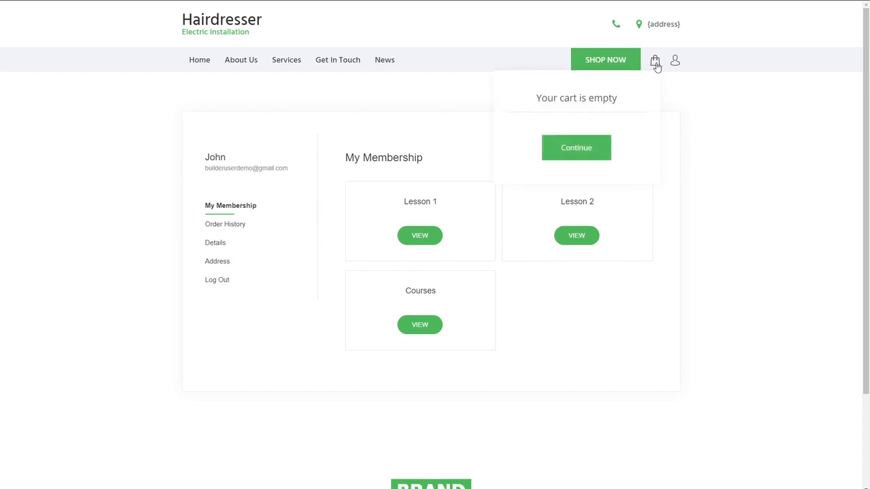
- Open the live site's shopping cart, continue to the store, and look through the listed products
click(658, 63)
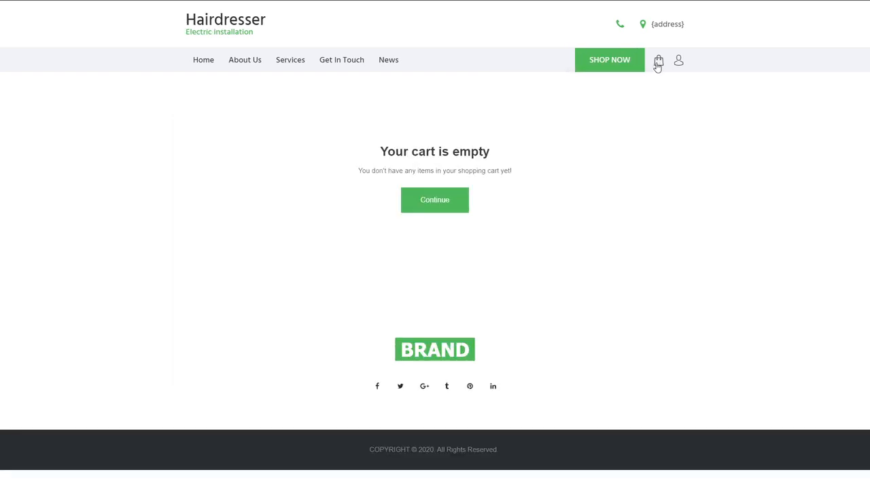
click(446, 207)
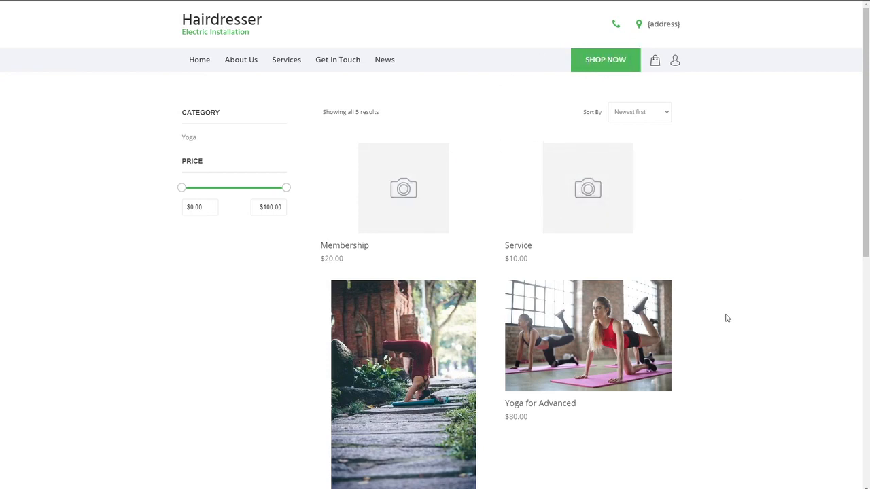
scroll(679, 305, down, 3)
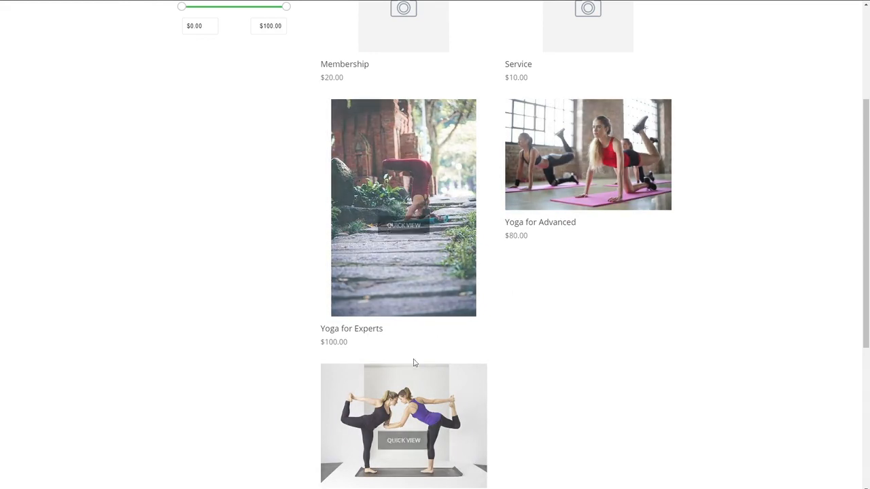
scroll(387, 354, down, 2)
scroll(551, 333, up, 5)
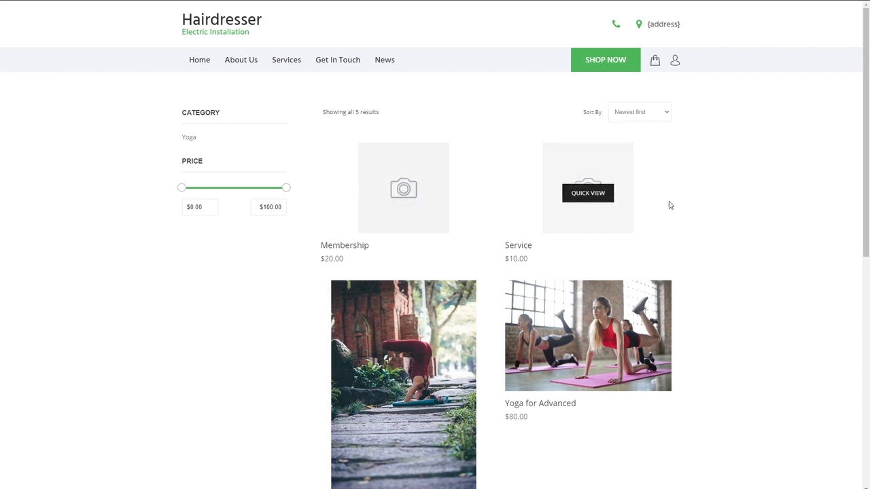
- Add the Membership product to the cart from its product page and view the cart
mouse_move(407, 198)
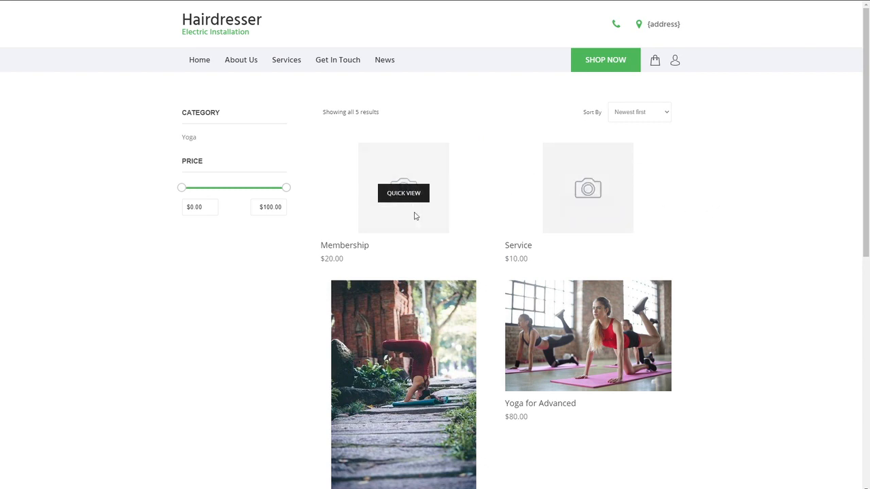
click(414, 215)
click(439, 446)
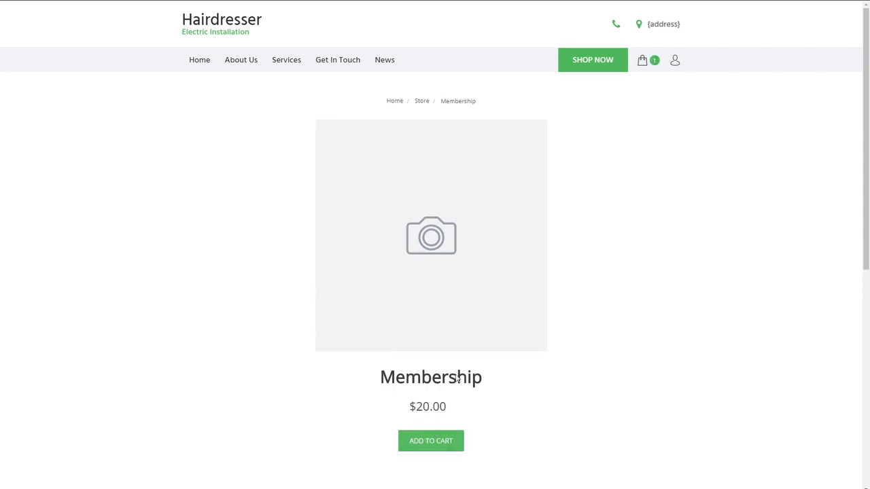
click(641, 63)
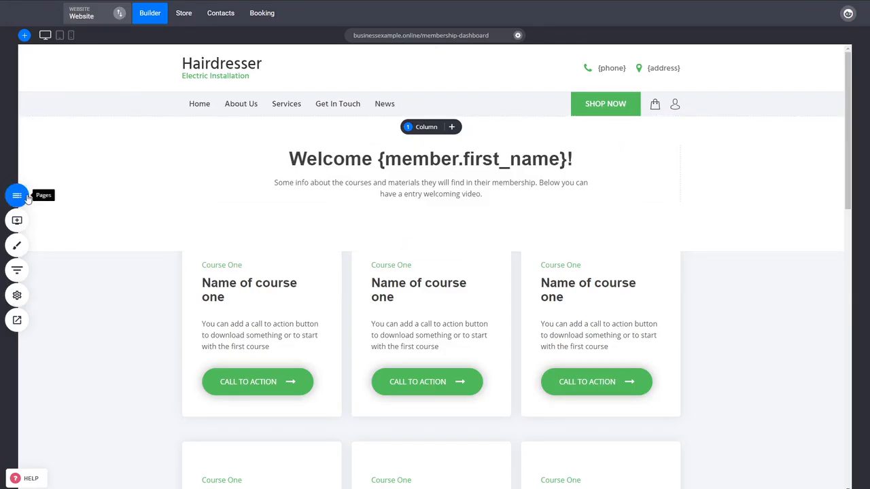
- Open the Membership Purchase page in the website builder and review its checkout form, benefits and testimonials
click(16, 194)
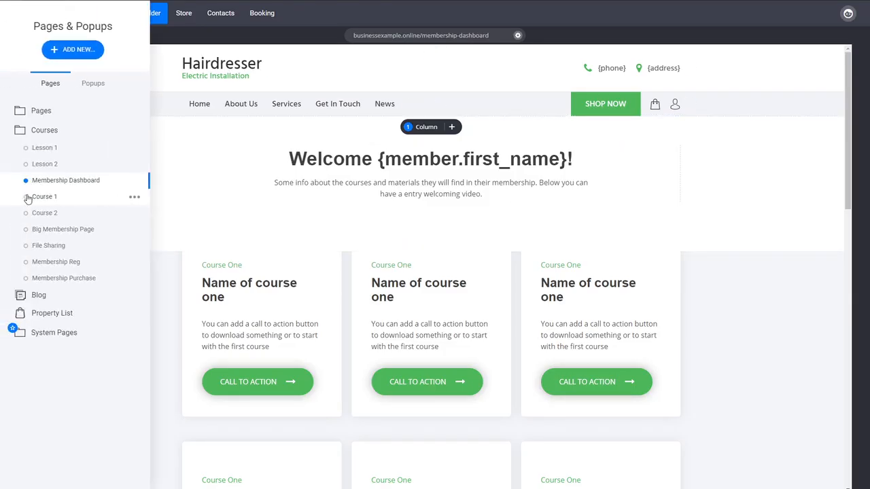
click(84, 279)
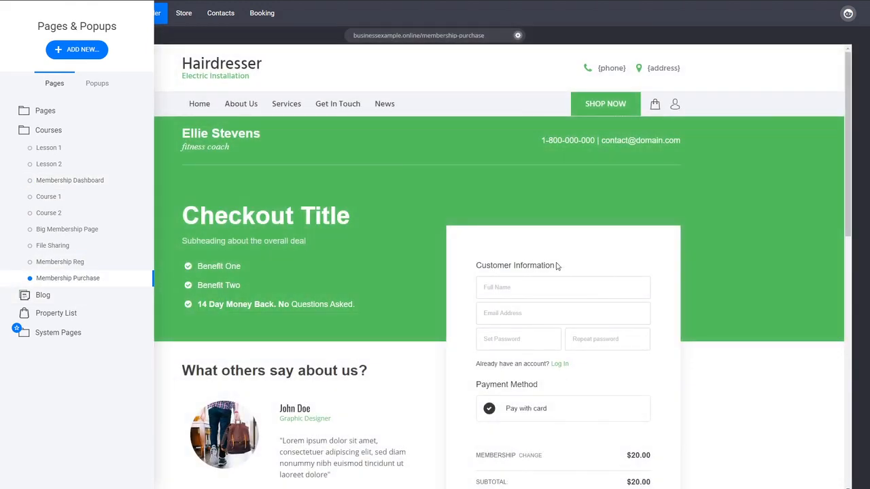
click(706, 266)
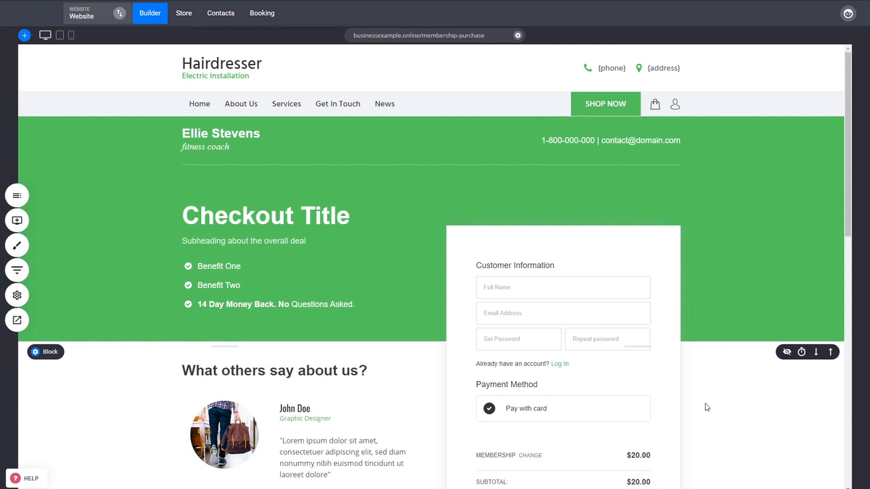
scroll(573, 388, down, 1)
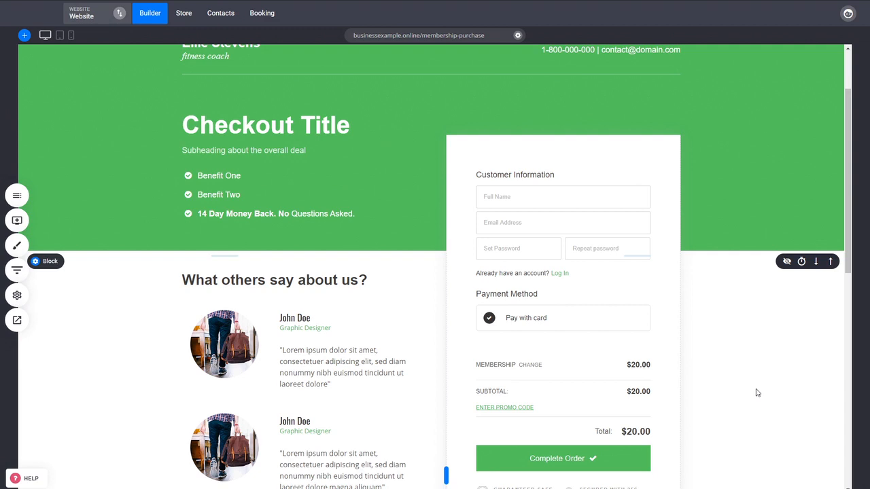
scroll(563, 343, up, 1)
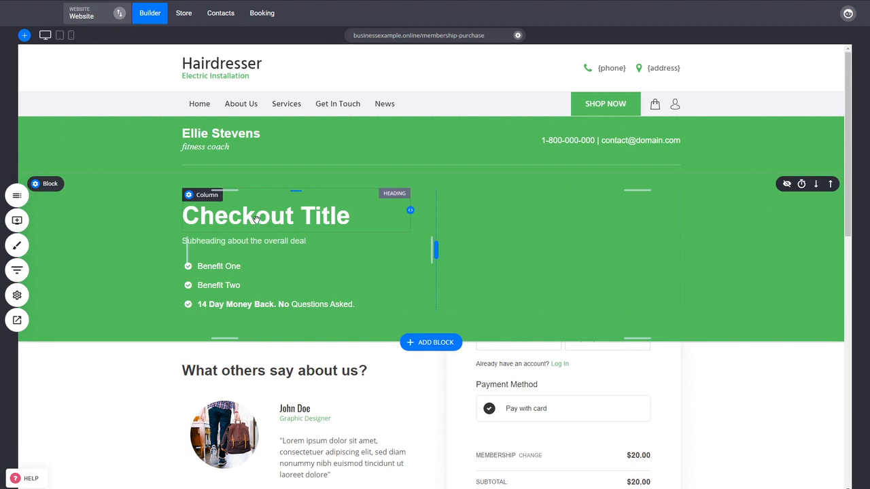
- View the Lesson 1 and File Sharing pages from the Courses group
click(25, 196)
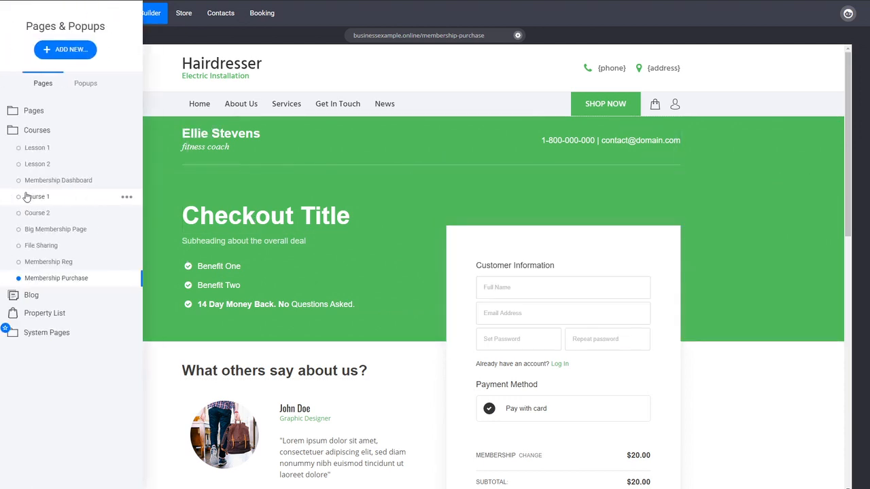
click(58, 151)
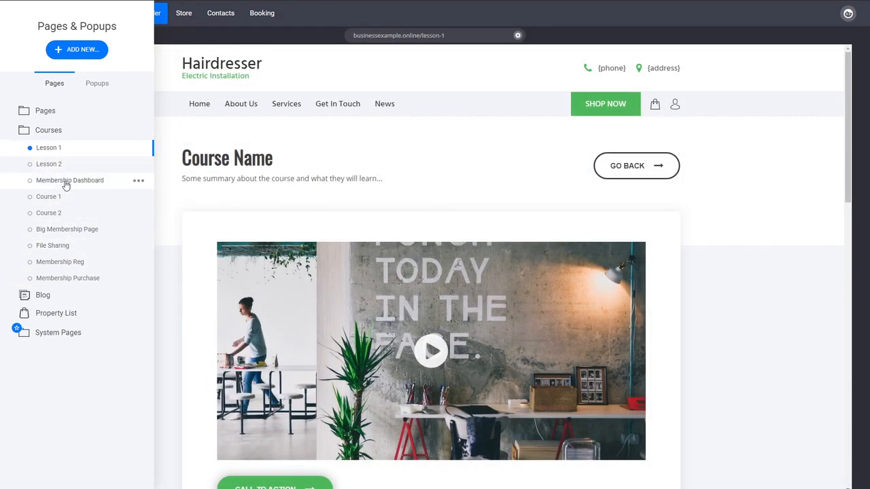
click(56, 247)
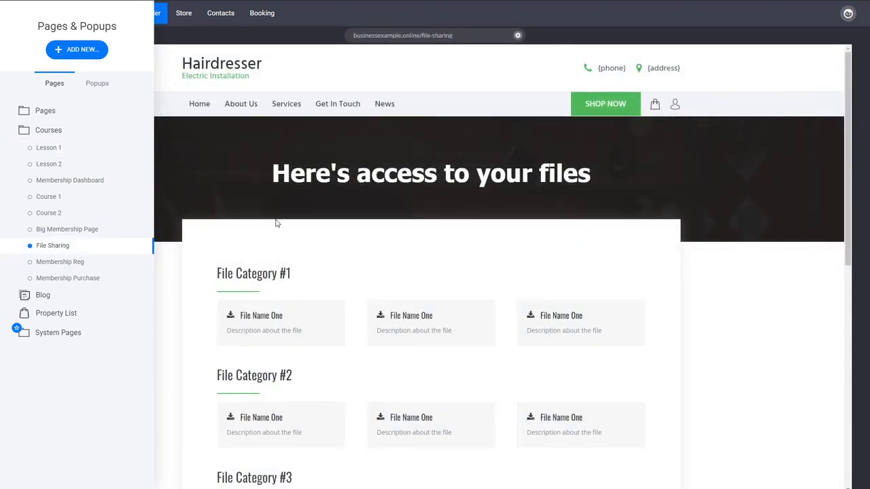
- Review the Lesson 1 page's access settings and its member group selection, and close them without saving
click(138, 151)
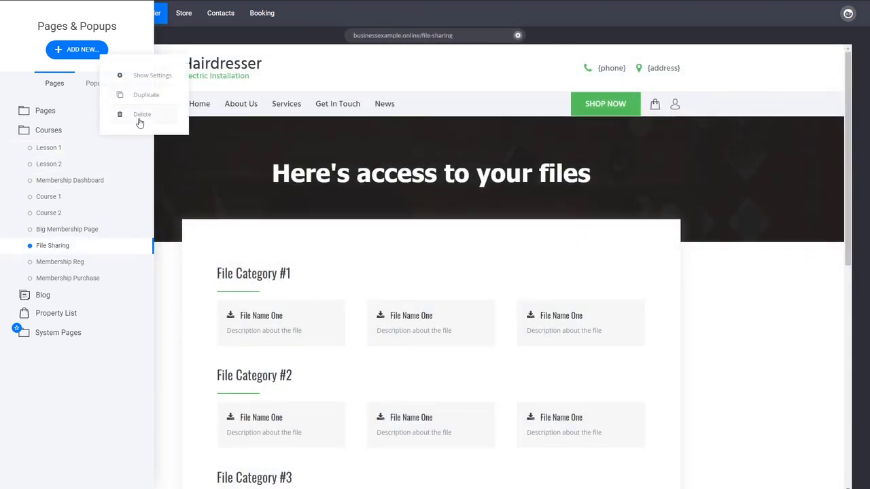
click(136, 78)
click(407, 302)
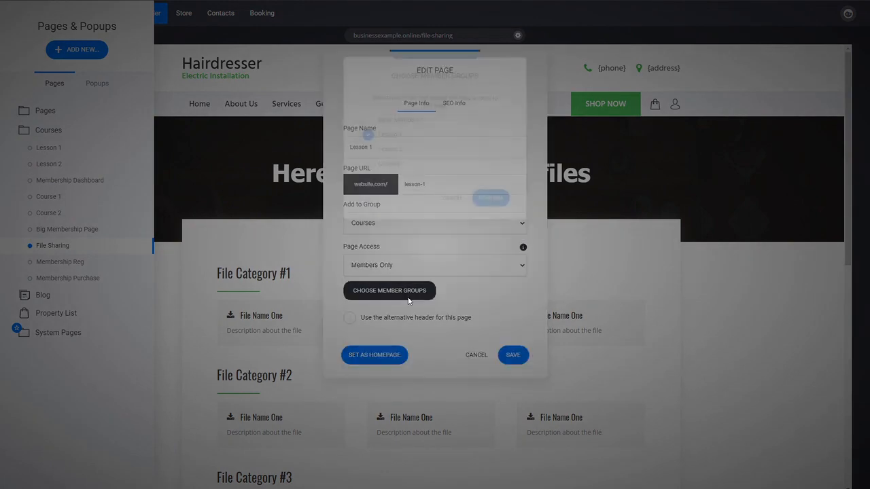
click(450, 205)
click(475, 354)
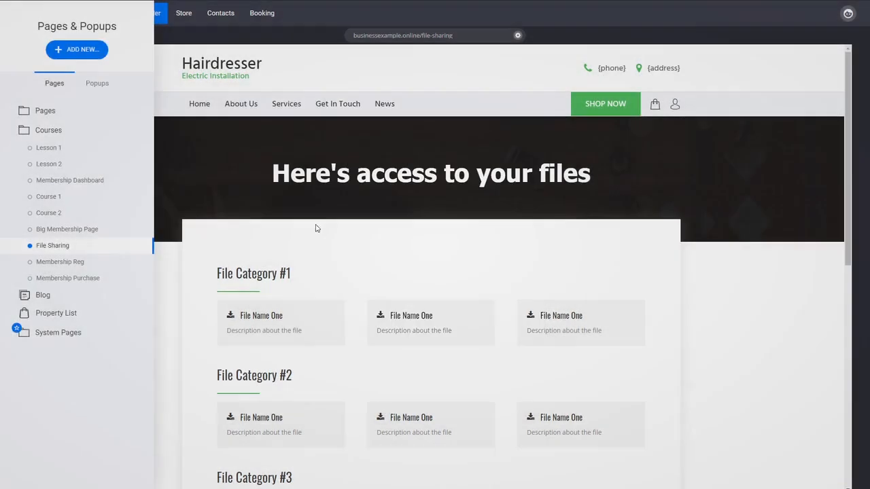
- Switch to Gmail, reload the inbox, and read the "Your order is complete" email among the promotions
click(222, 14)
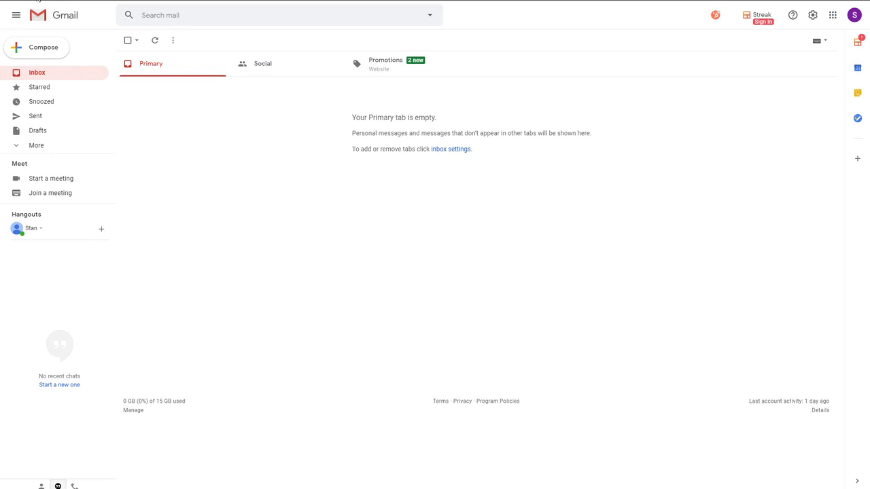
key(F5)
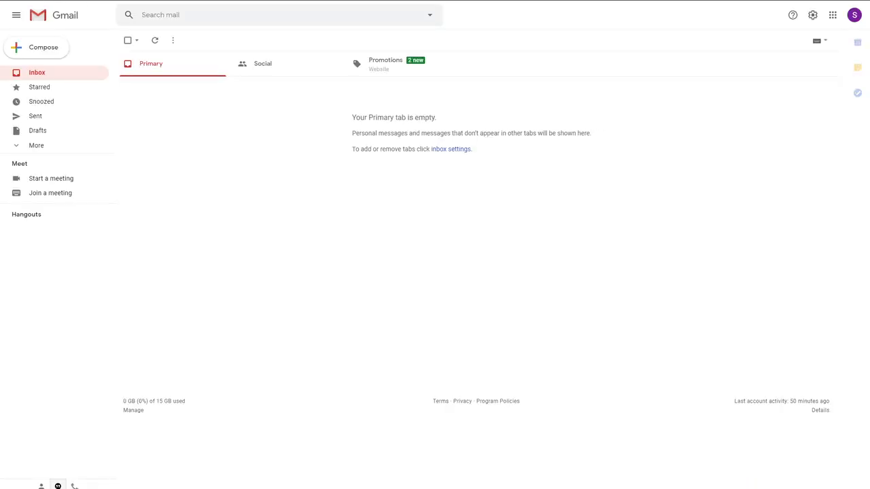
click(378, 68)
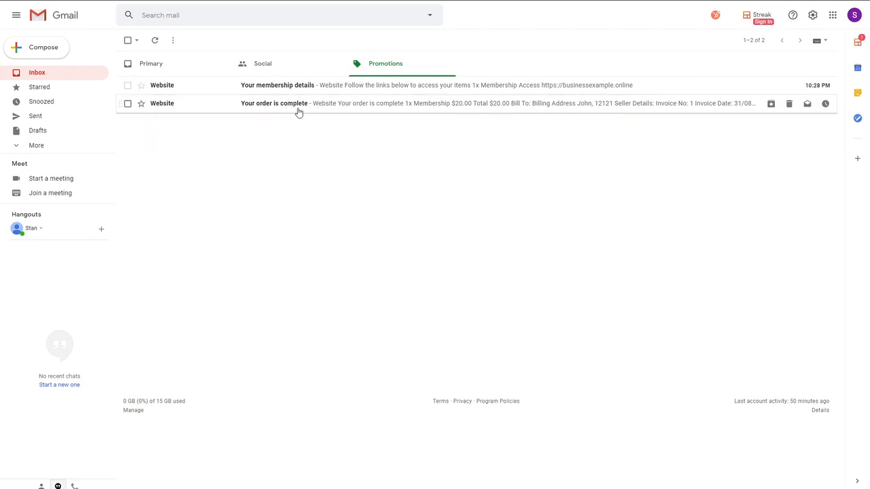
click(297, 109)
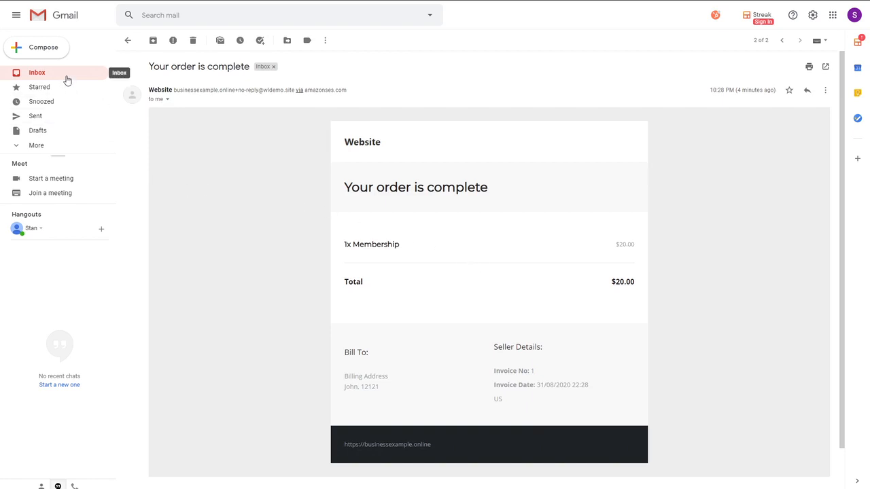
- Open the "Your membership details" email and follow its Membership access link to the member area
click(127, 40)
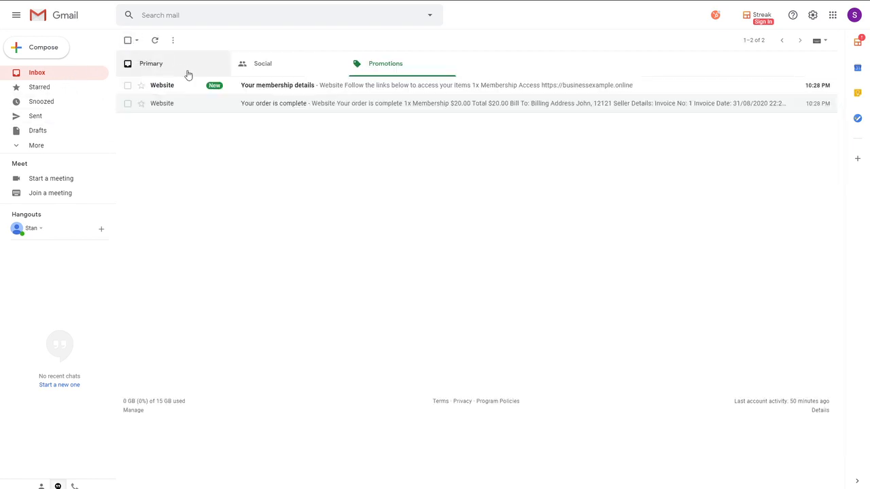
click(294, 91)
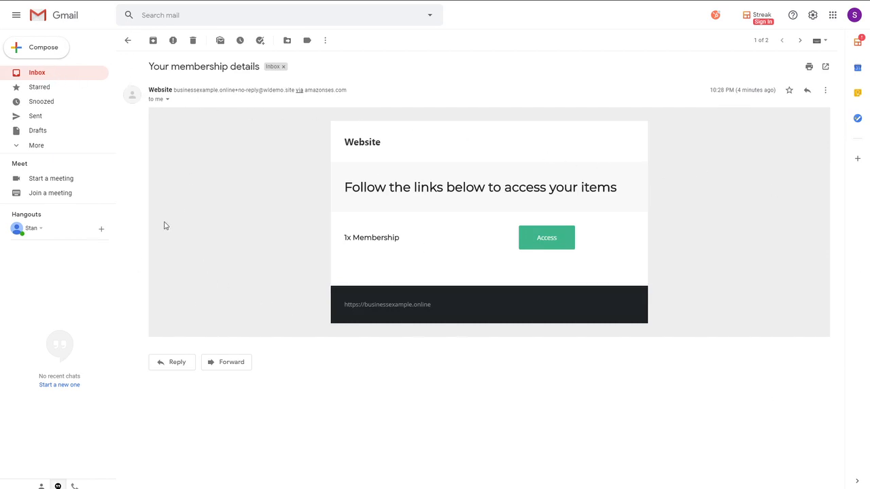
click(544, 244)
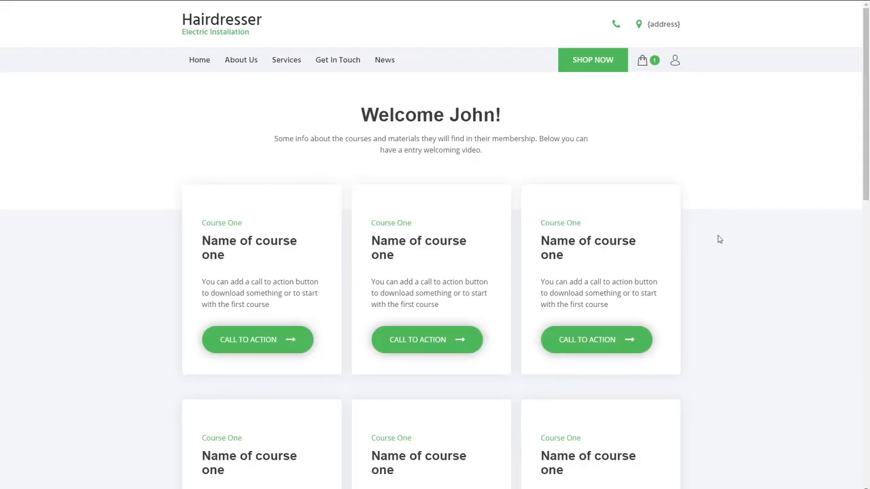